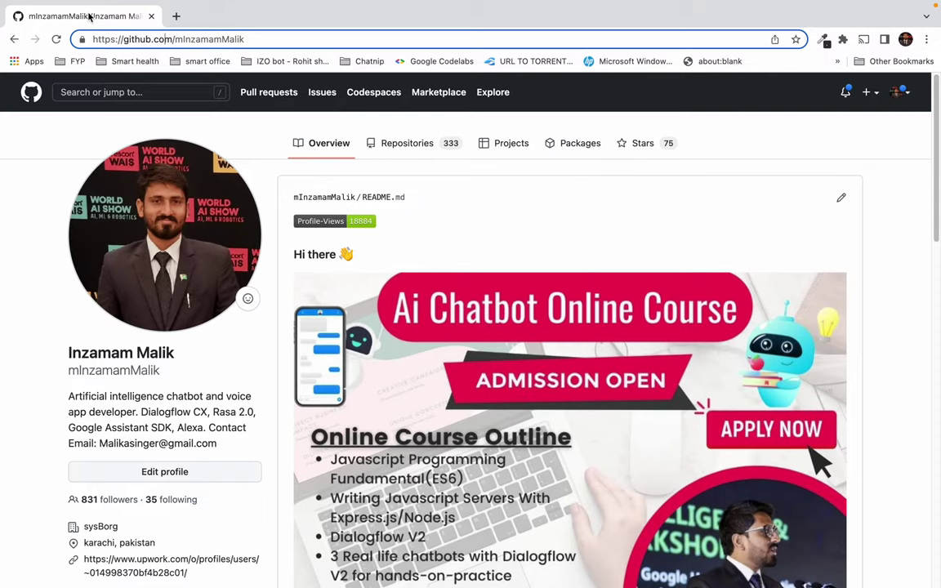
Step: View the profile's repositories list and return to the profile overview
left_click(392, 145)
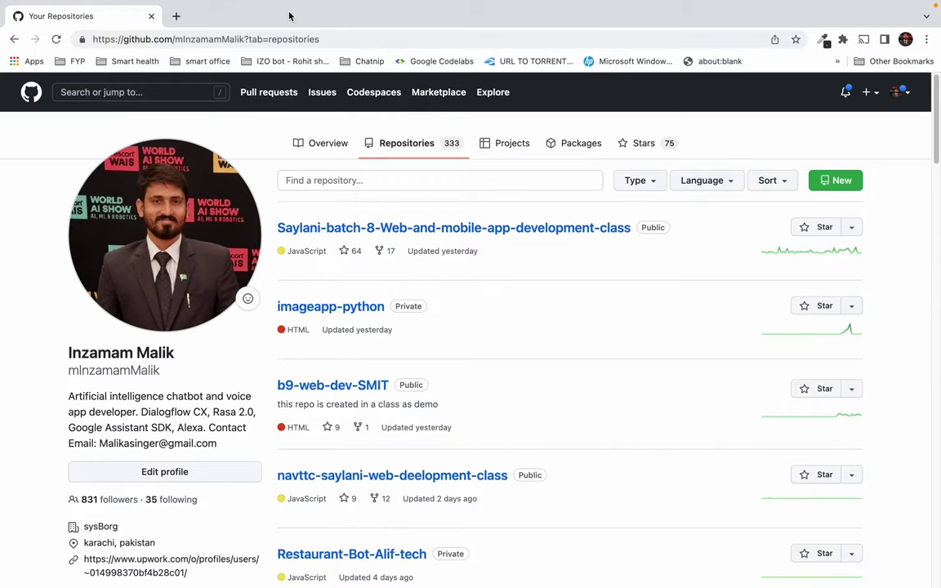
mouse_move(83, 4)
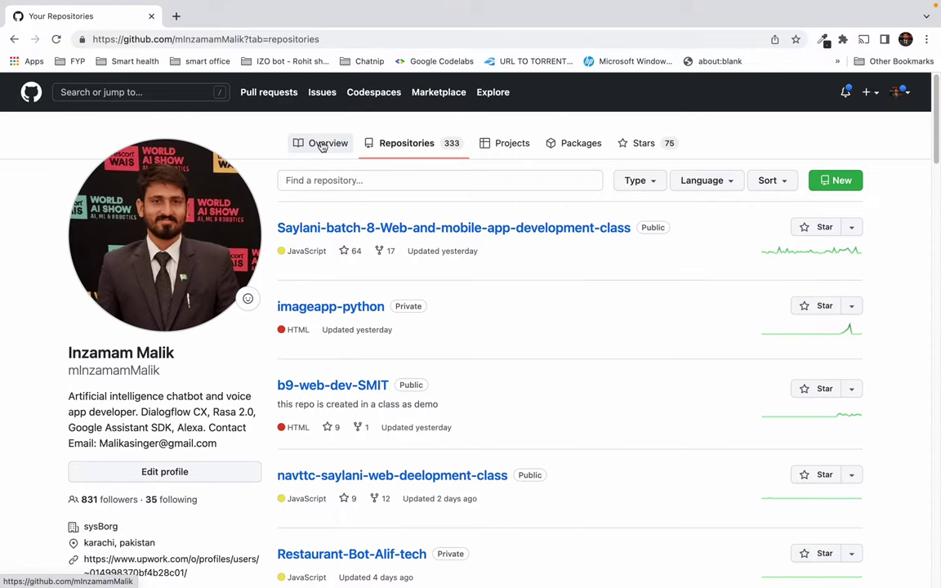
left_click(323, 146)
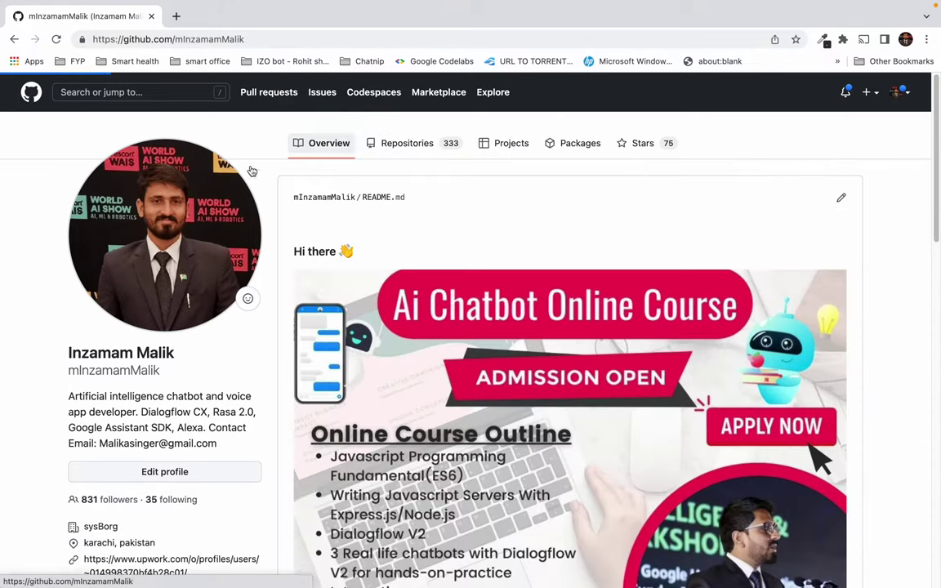
Step: Examine the profile's pinned repositories and yearly contribution graph, and load more contribution activity
scroll(212, 410, "down", 10)
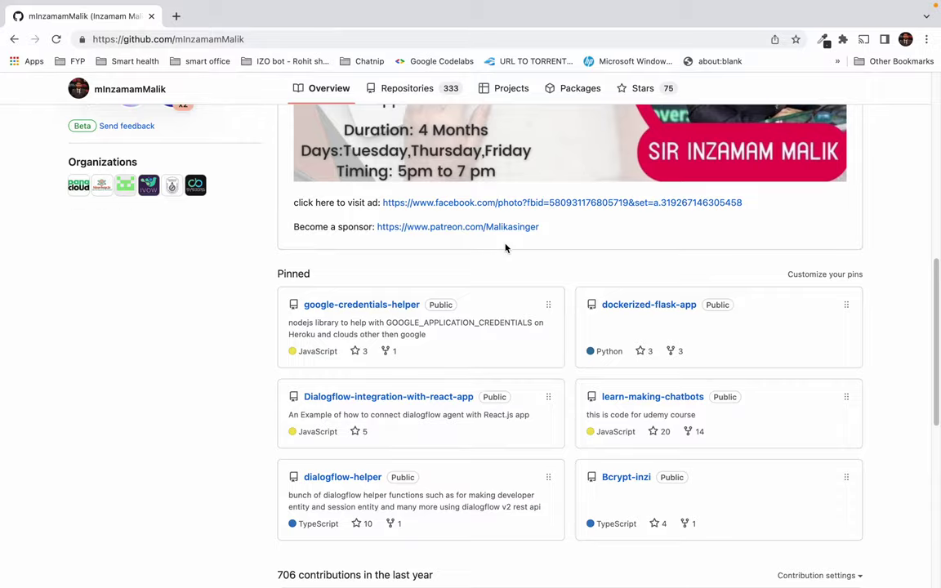
scroll(504, 247, "up", 3)
scroll(482, 265, "down", 4)
scroll(482, 265, "down", 5)
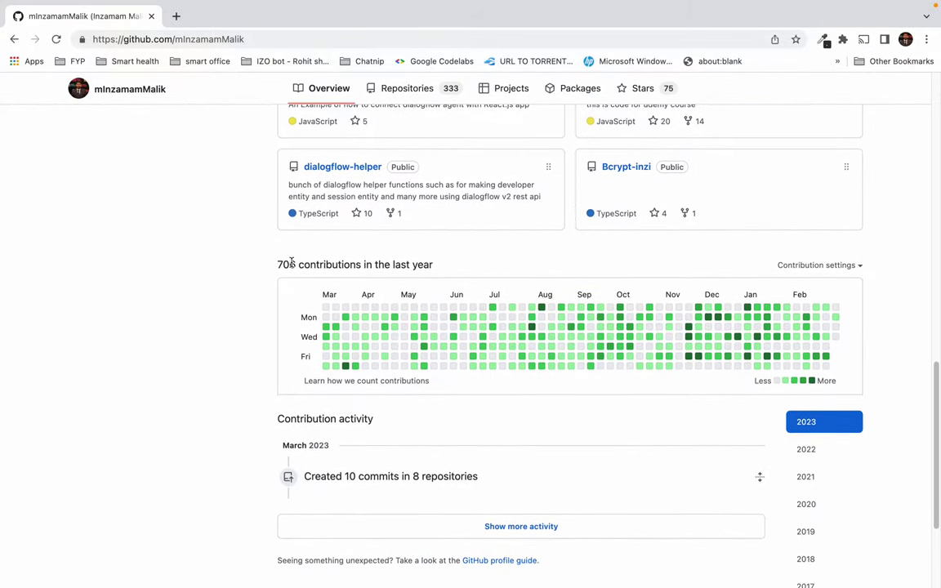
left_click_drag(271, 262, 879, 384)
left_click(881, 382)
scroll(839, 350, "down", 1)
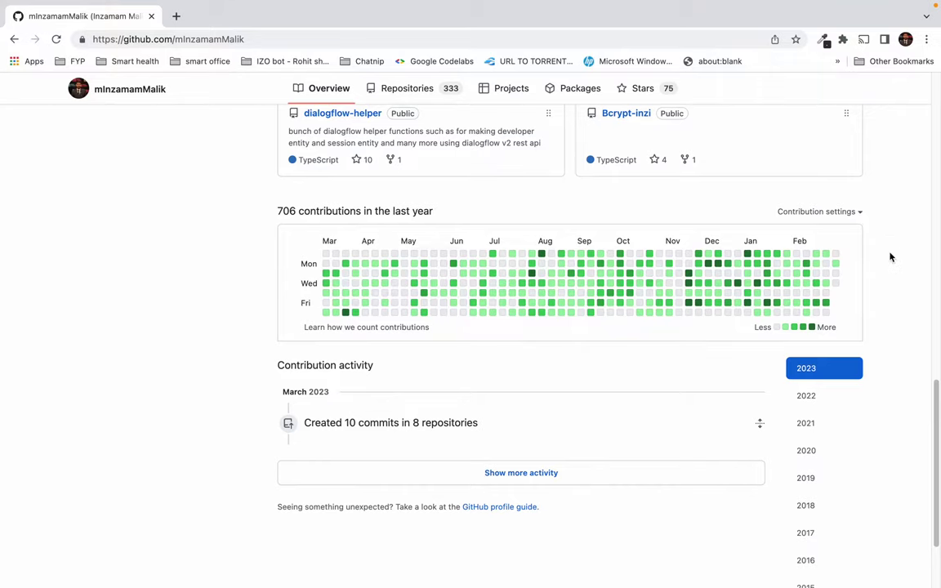
scroll(890, 274, "down", 1)
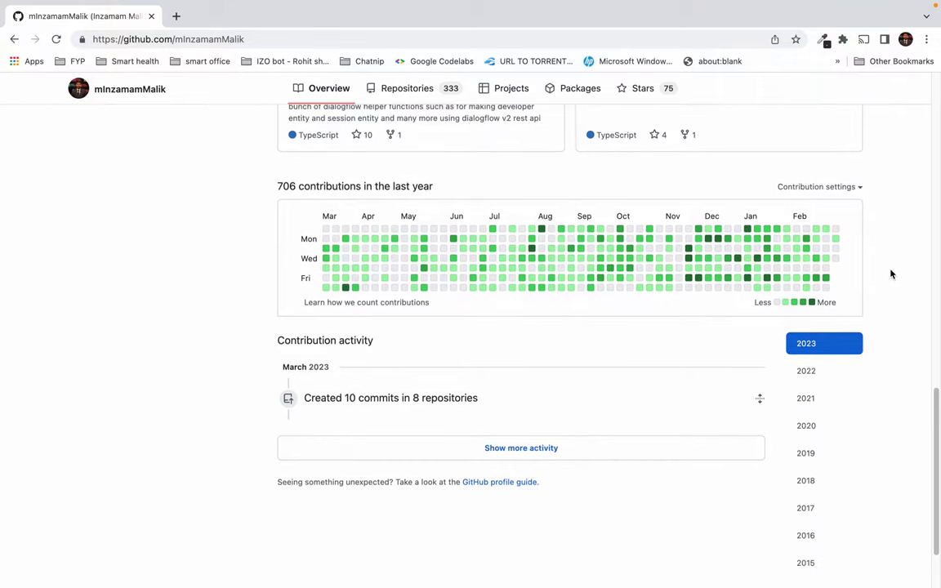
left_click(506, 448)
scroll(237, 481, "down", 3)
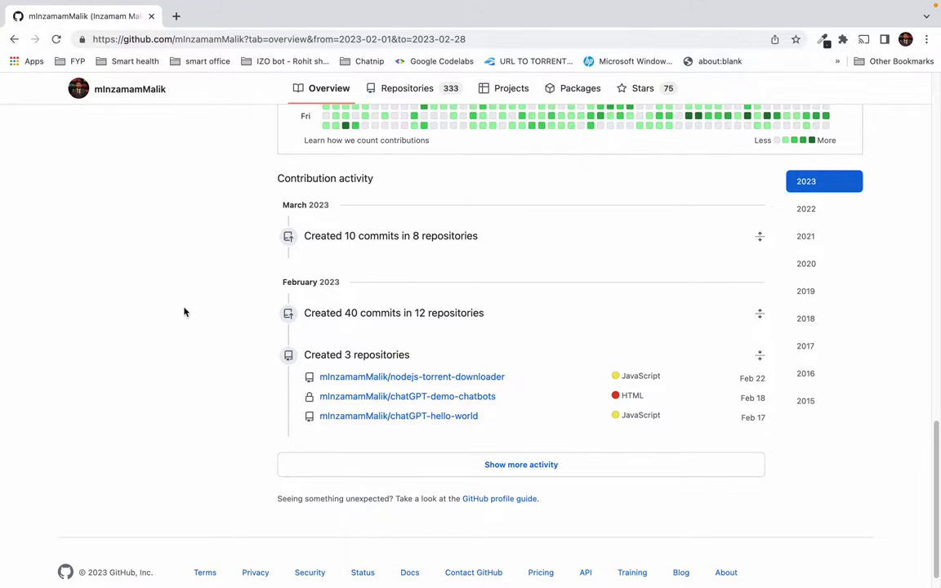
Step: Open the profile's repositories list and examine the names and visibility labels of its first entries
scroll(184, 311, "up", 10)
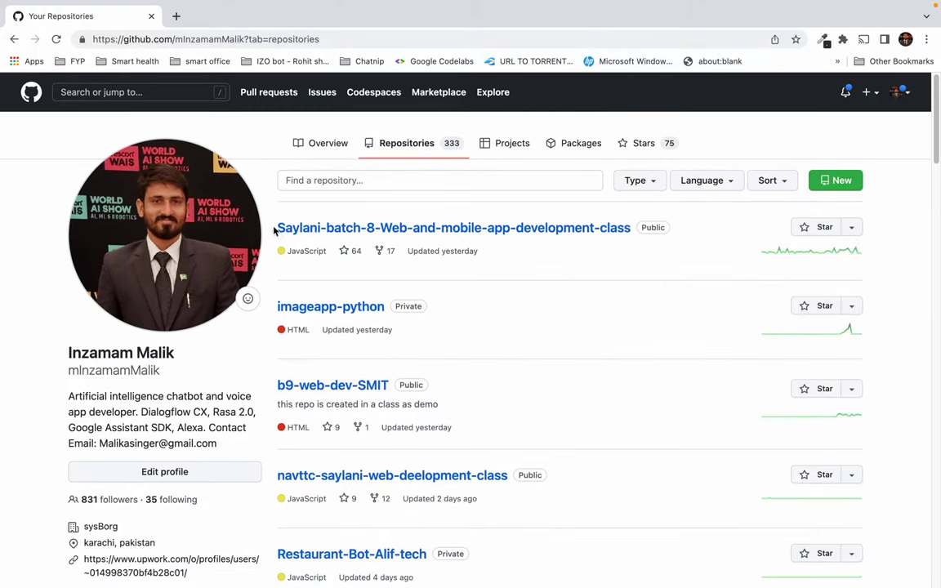
left_click_drag(274, 225, 733, 252)
left_click(720, 233)
double_click(420, 305)
left_click(421, 307)
left_click(272, 231)
left_click_drag(272, 232, 668, 247)
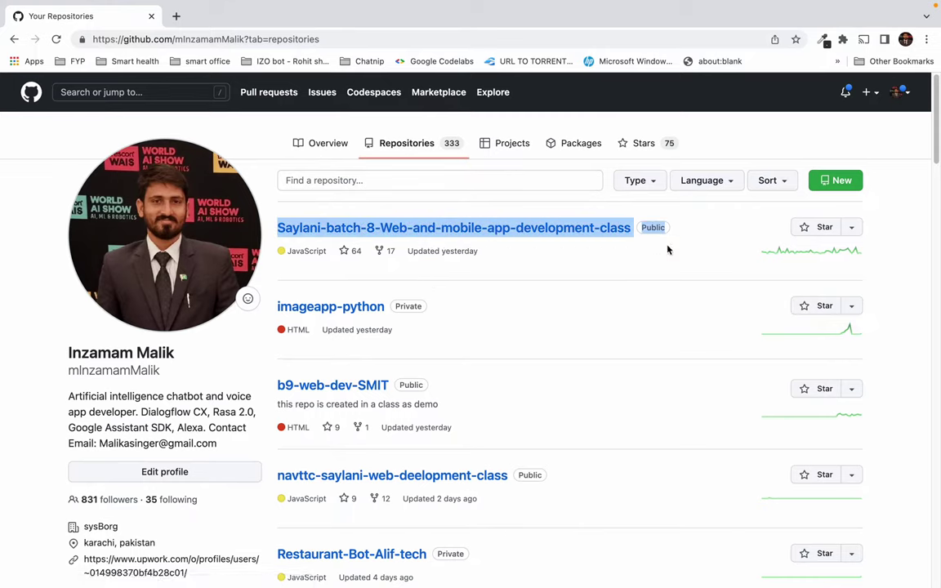
left_click(668, 248)
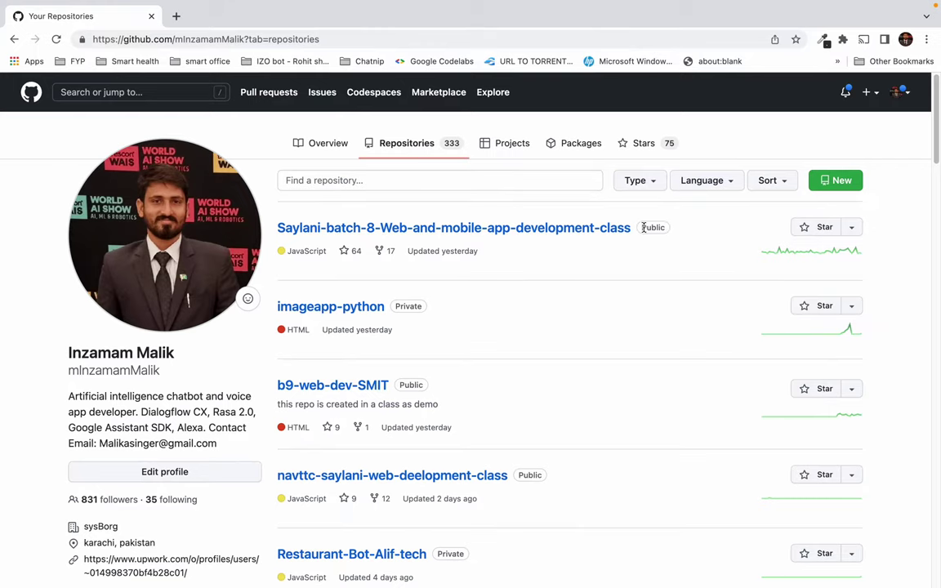
left_click(658, 226)
Step: Open the Saylani-batch-8-Web-and-mobile-app-development-class repository and examine its list of folders and files
left_click(388, 232)
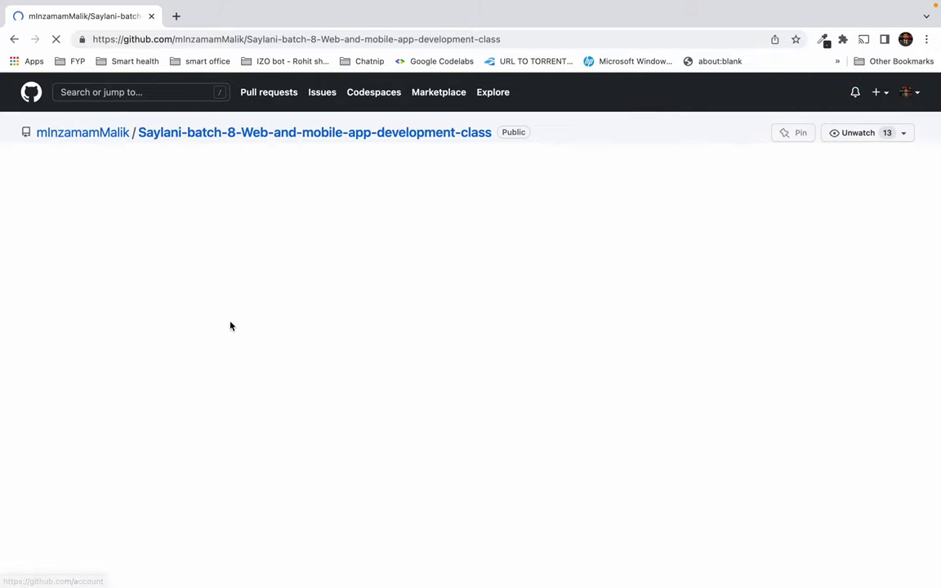
scroll(12, 347, "down", 2)
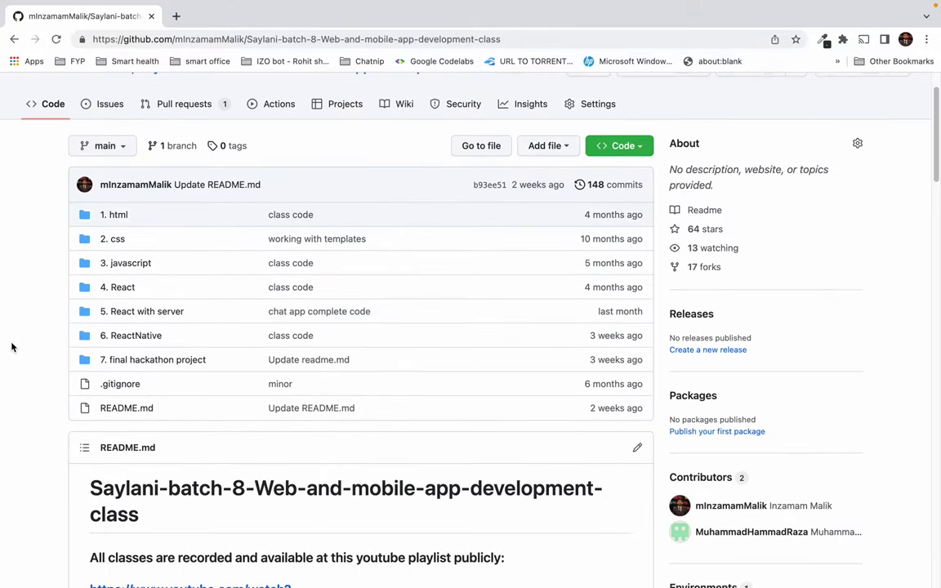
scroll(11, 347, "up", 2)
left_click_drag(65, 262, 176, 445)
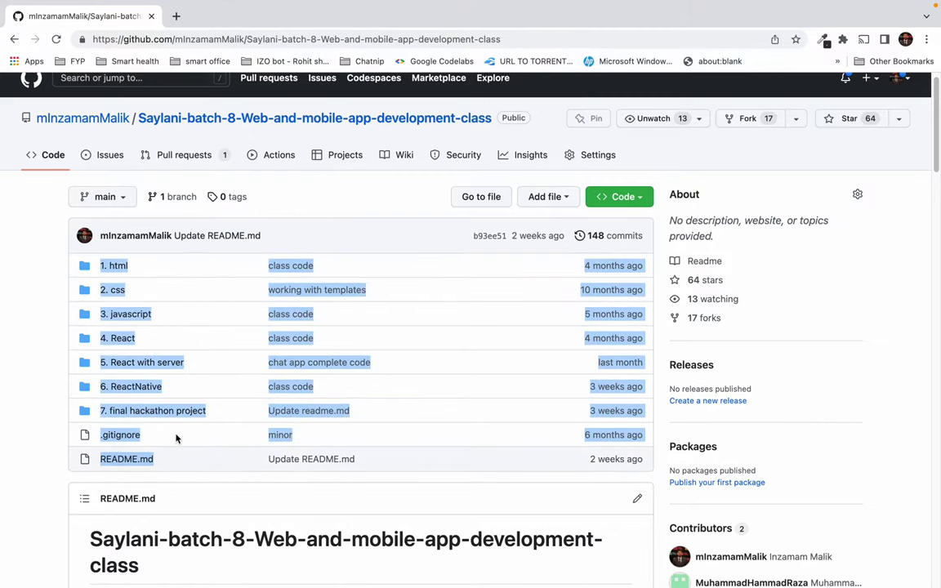
left_click(50, 352)
scroll(41, 380, "down", 1)
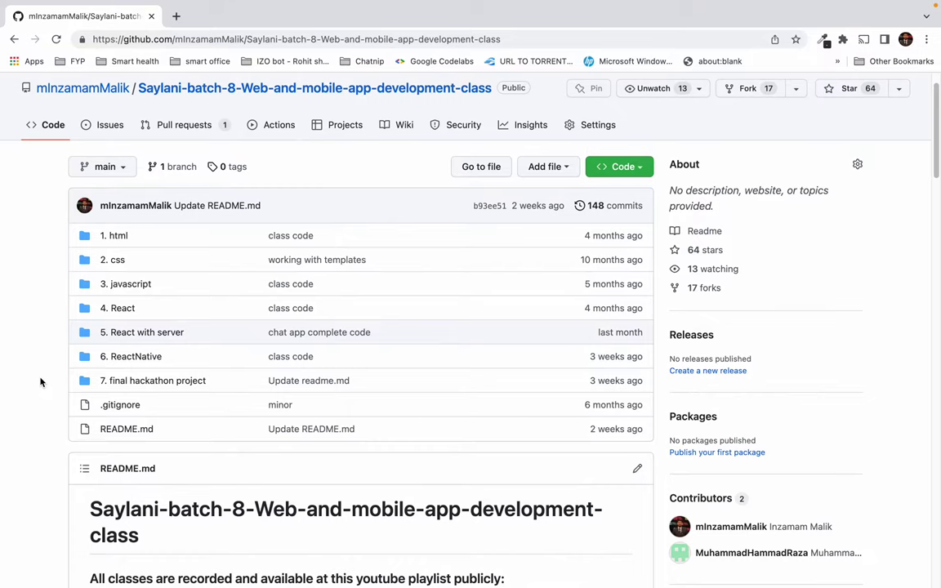
left_click_drag(62, 245, 123, 430)
left_click(10, 317)
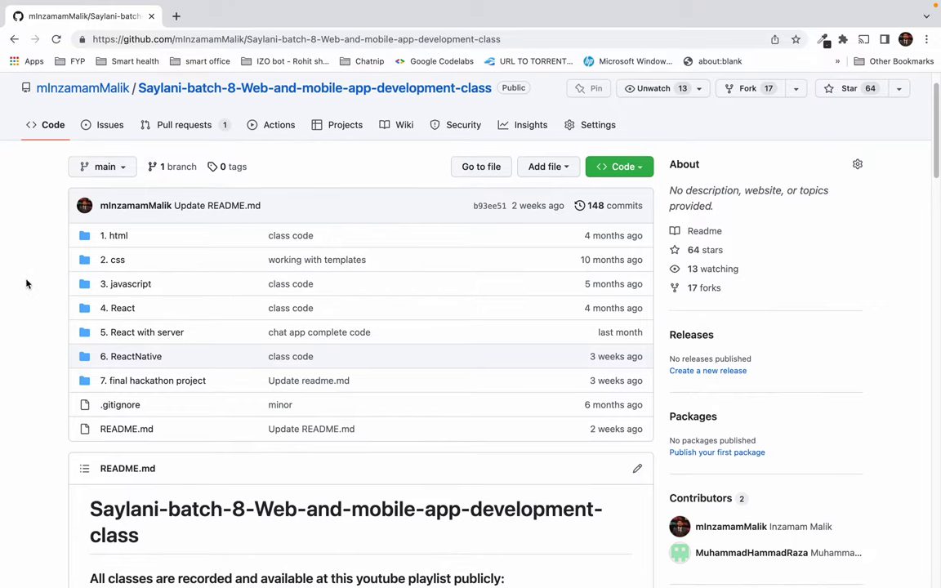
scroll(26, 283, "up", 1)
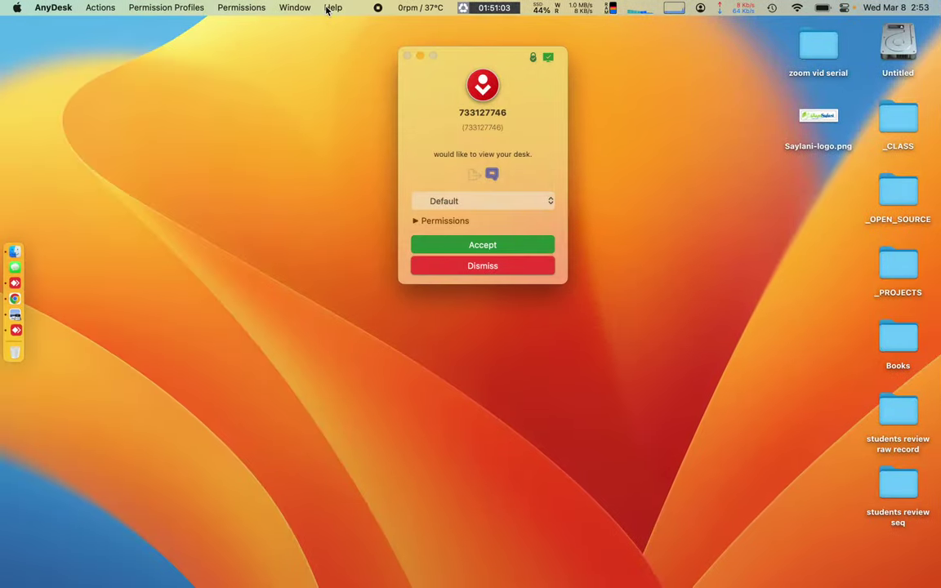
Step: Accept the incoming AnyDesk request to view the desktop
left_click(493, 253)
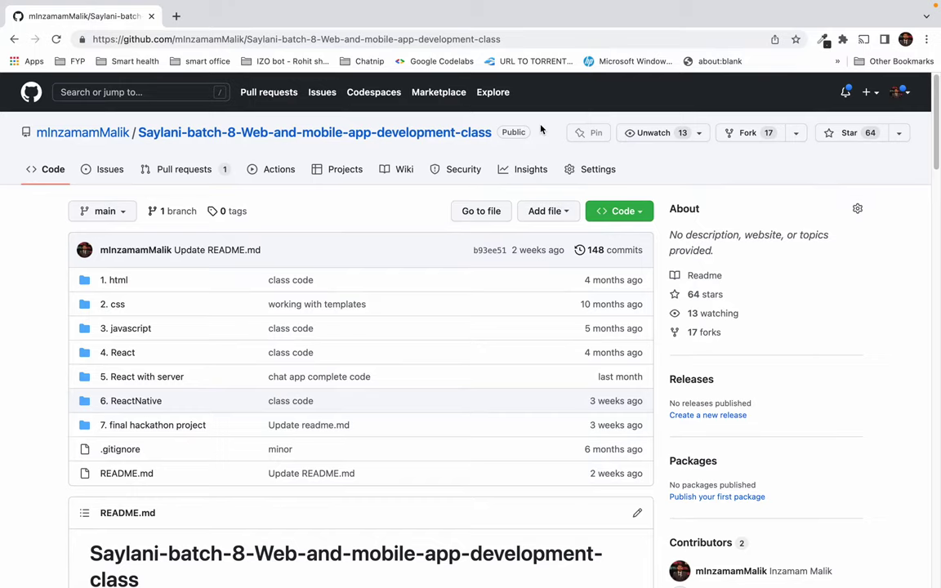
Step: Open the repository owner's profile from the repository page and display the contribution activity for 2015
left_click(79, 134)
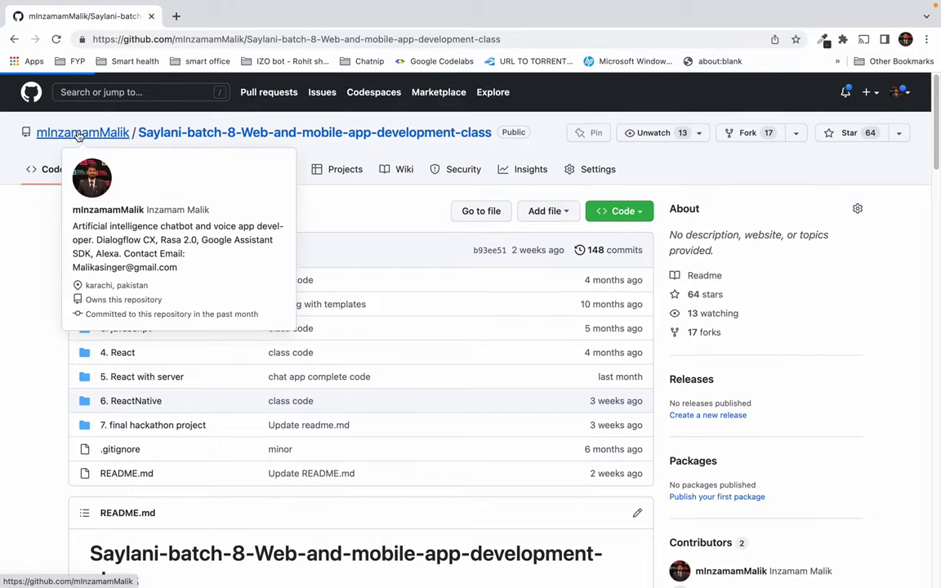
scroll(746, 385, "down", 1)
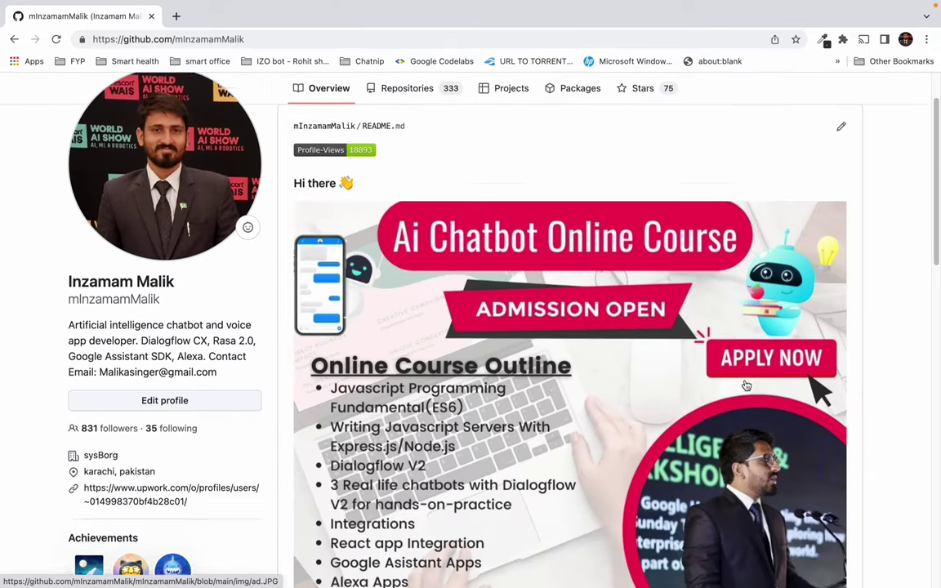
scroll(746, 385, "down", 15)
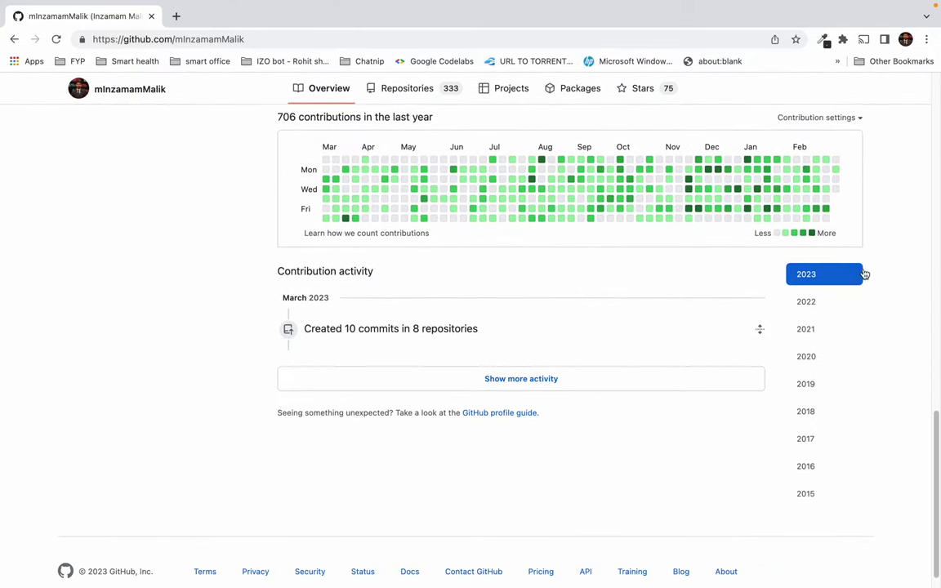
scroll(895, 298, "down", 1)
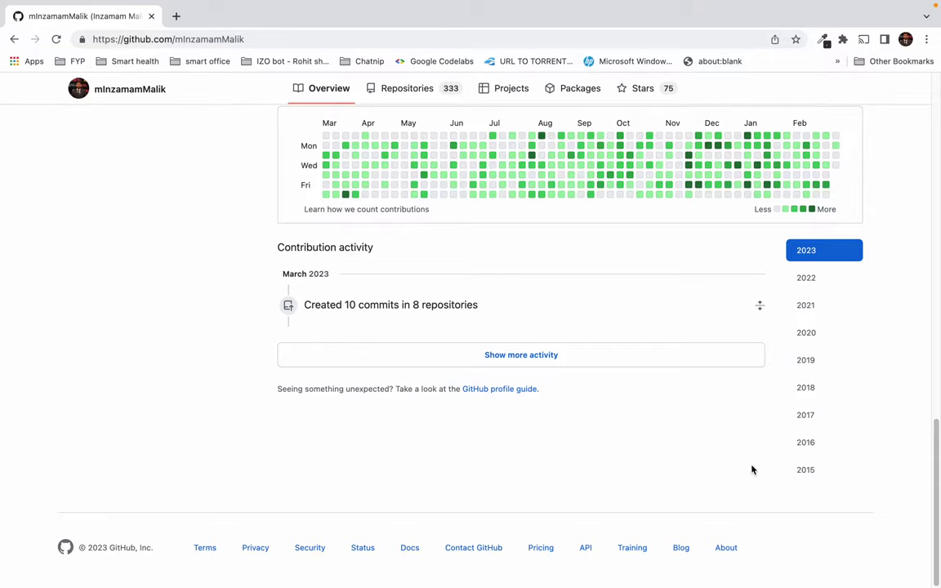
left_click(815, 471)
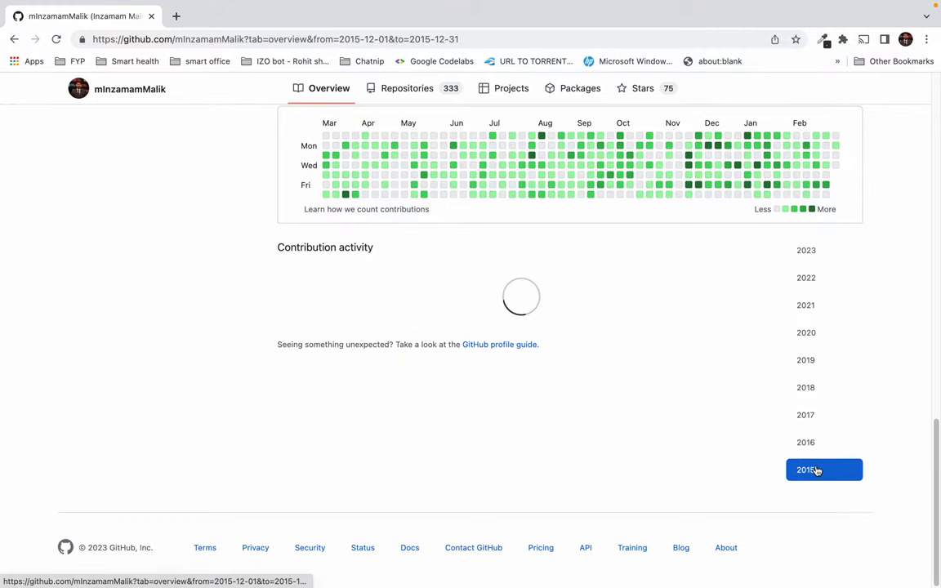
Step: Examine the 2015 contribution graph and the December 2015 commits, repositories, pull requests and created issue
scroll(825, 343, "up", 1)
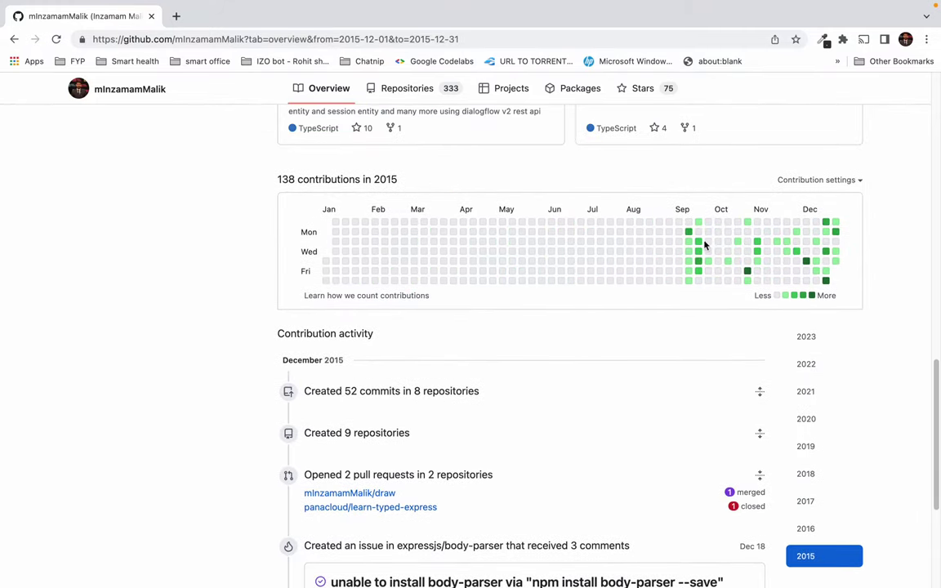
scroll(357, 430, "down", 4)
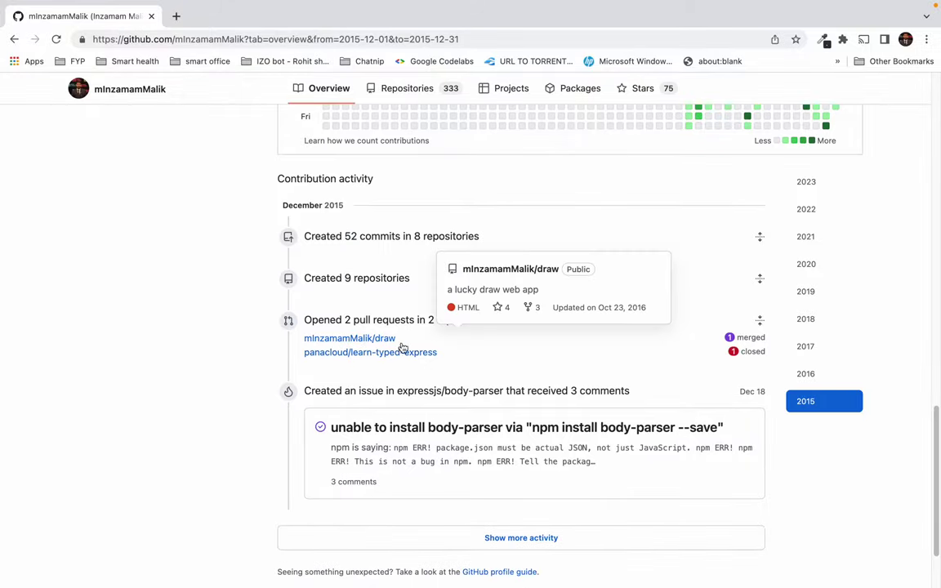
mouse_move(441, 360)
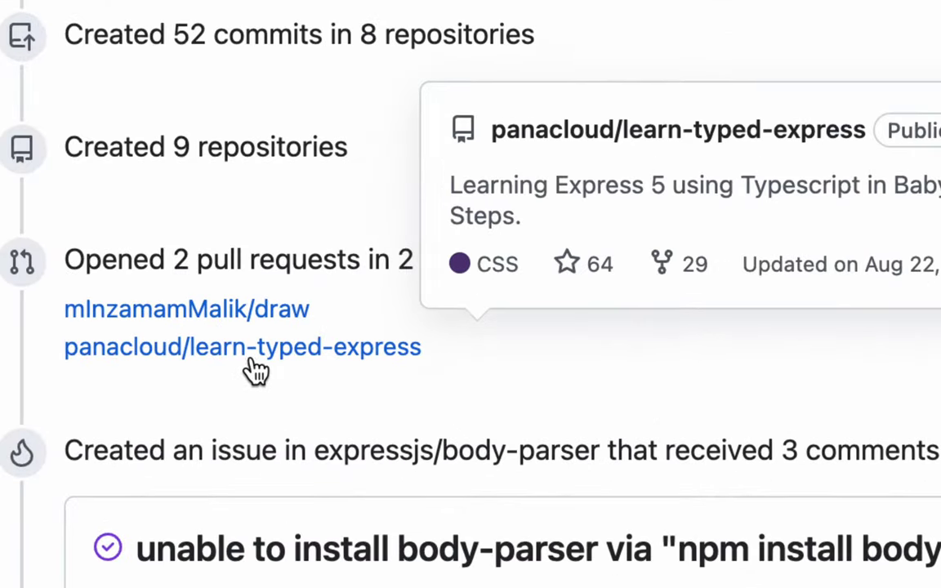
scroll(242, 371, "up", 1)
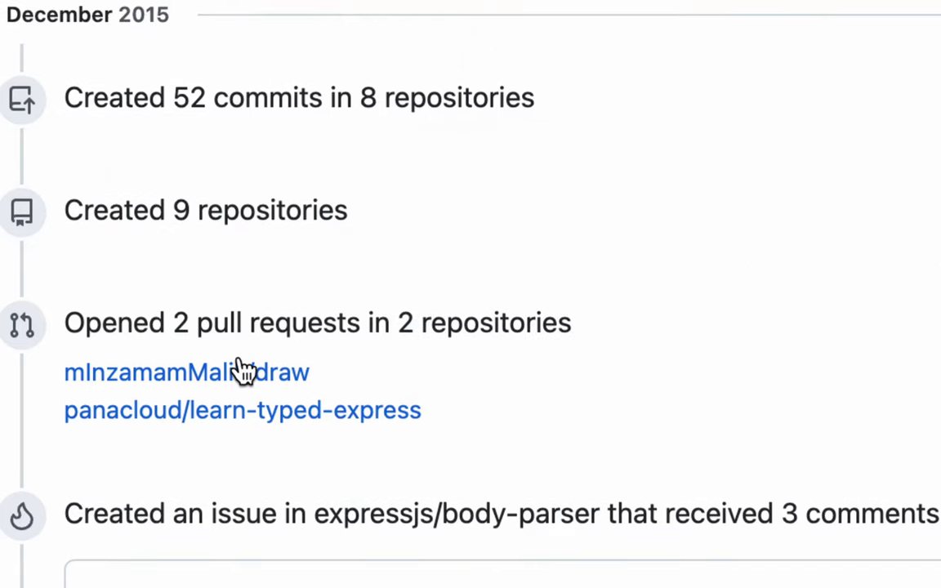
scroll(237, 369, "down", 4)
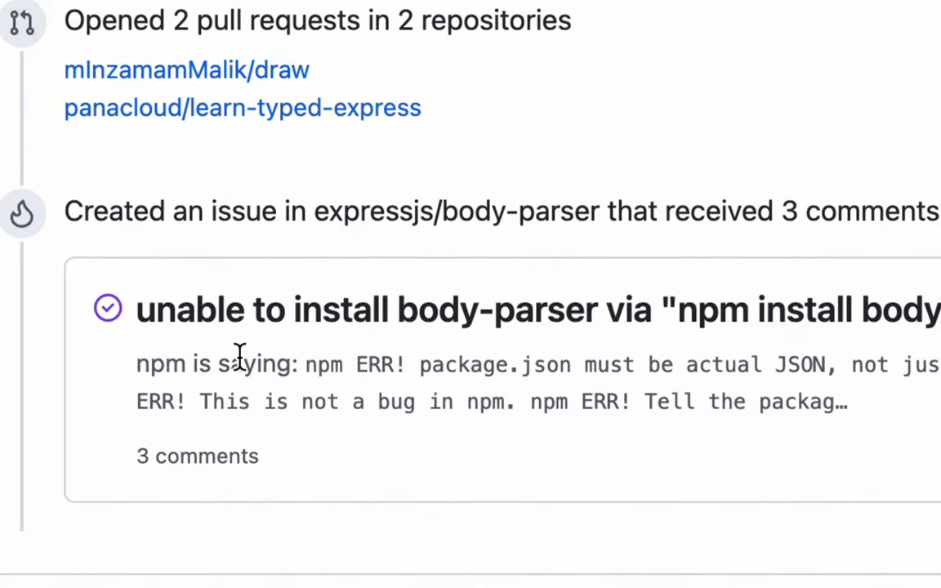
mouse_move(350, 122)
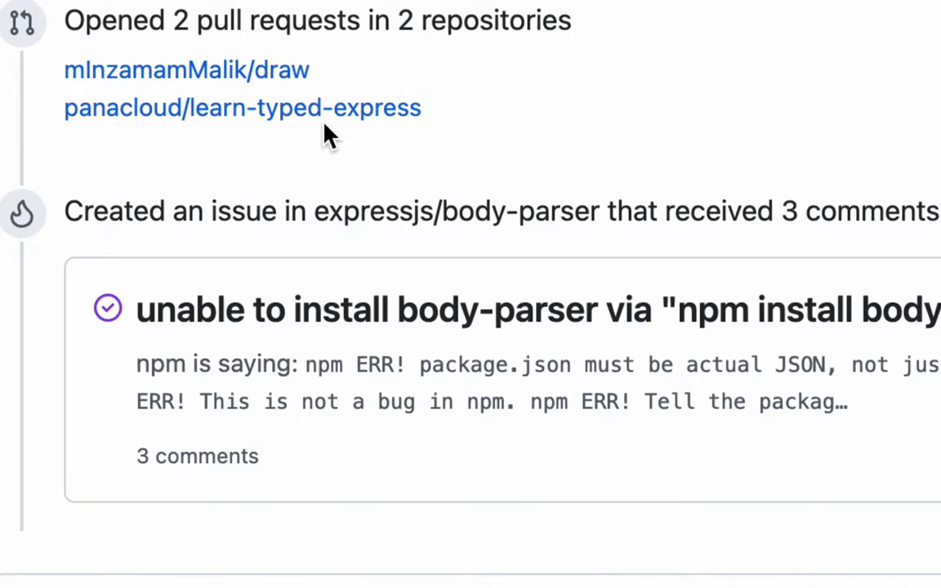
mouse_move(294, 122)
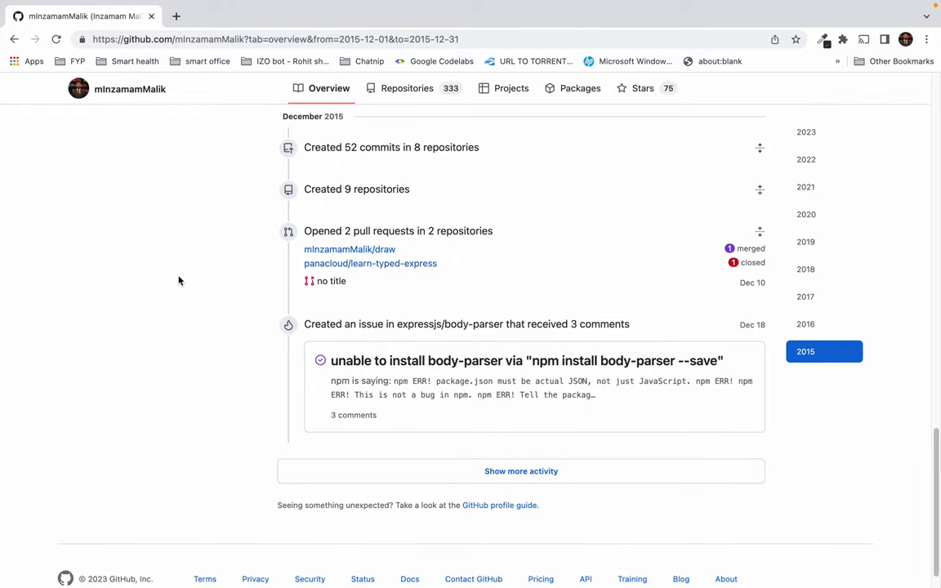
scroll(877, 198, "up", 20)
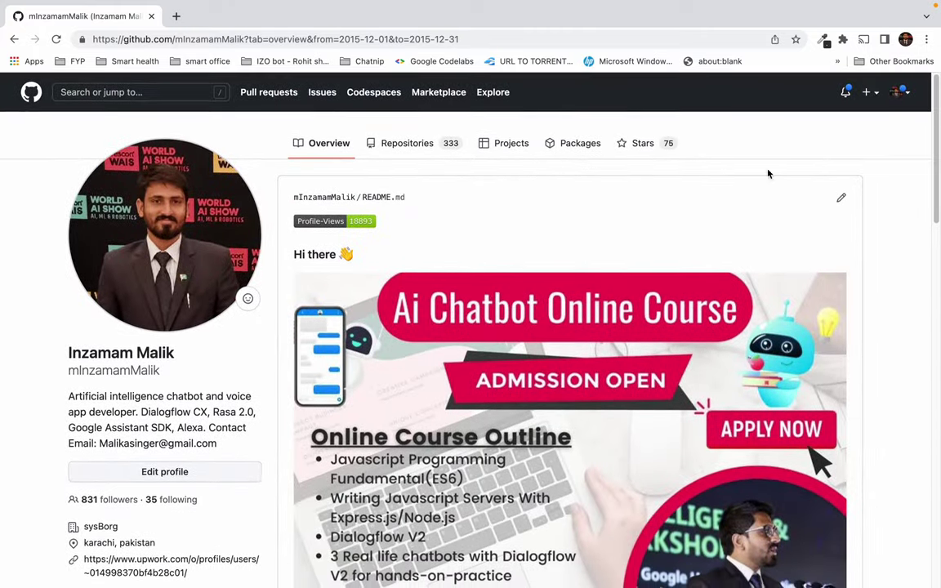
Step: Open the new repository form from the profile's repositories list, minimizing the AnyDesk connection window
left_click(408, 147)
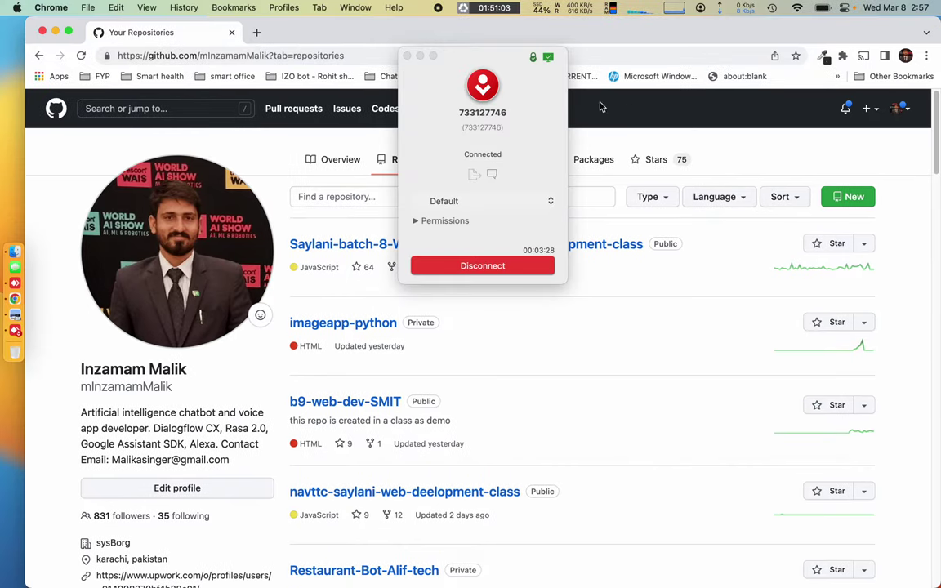
left_click(419, 57)
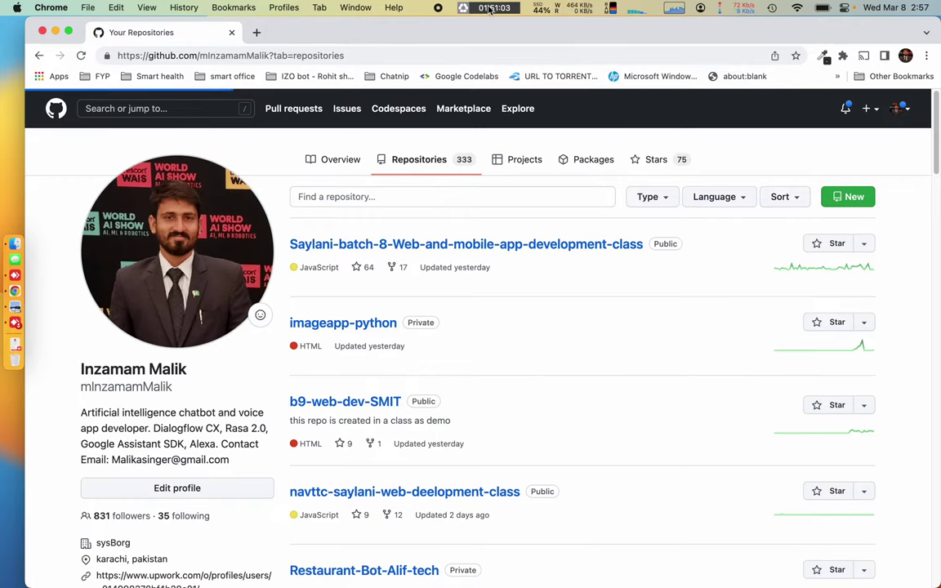
left_click(850, 197)
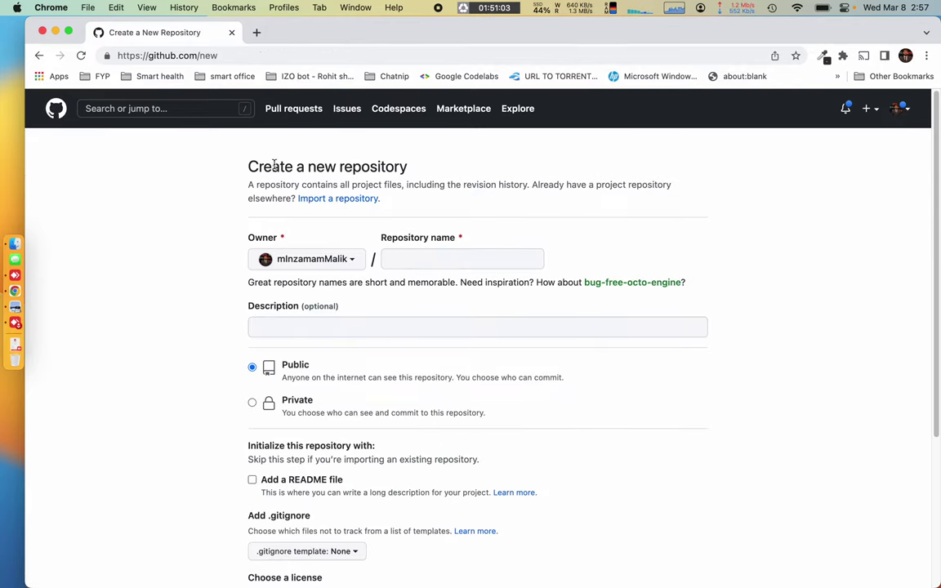
left_click_drag(237, 158, 440, 167)
left_click(440, 168)
left_click_drag(243, 163, 689, 449)
left_click(689, 449)
Step: Enter asf_section_a as the repository name and rewrite it as ASF Section A
left_click(397, 261)
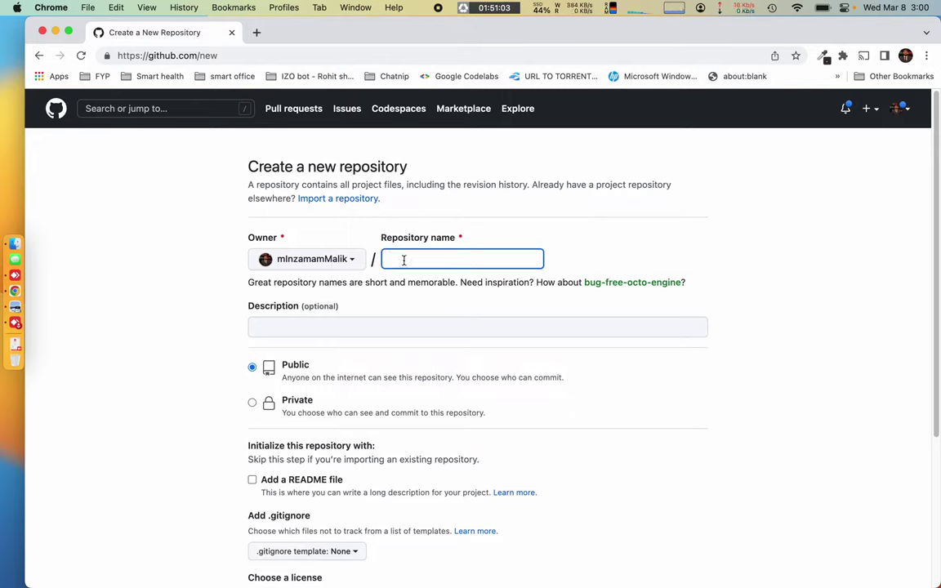
type("asf_section_a")
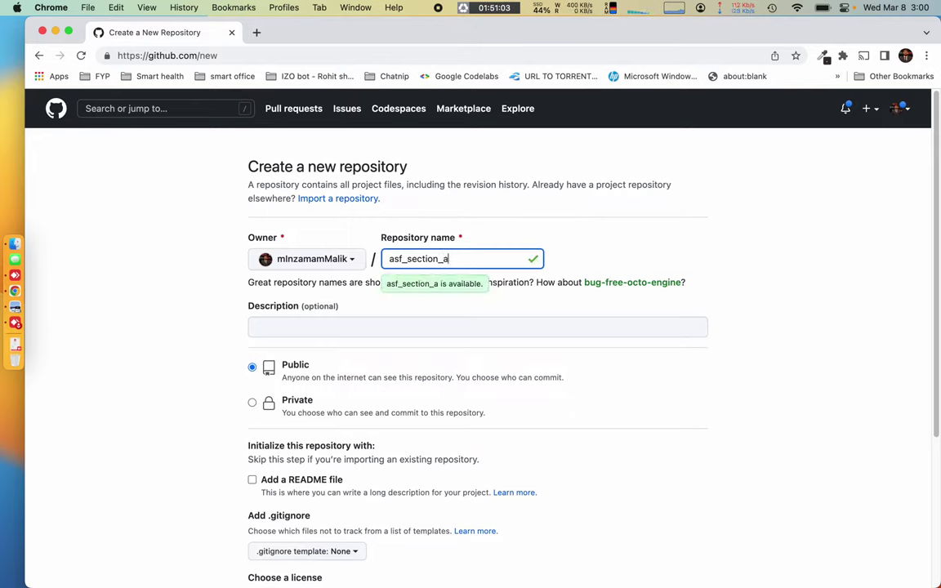
key("Left")
key("Left")
key("Left")
key("Left")
key("Left")
key("Left")
key("Left")
key("Left")
key("Left")
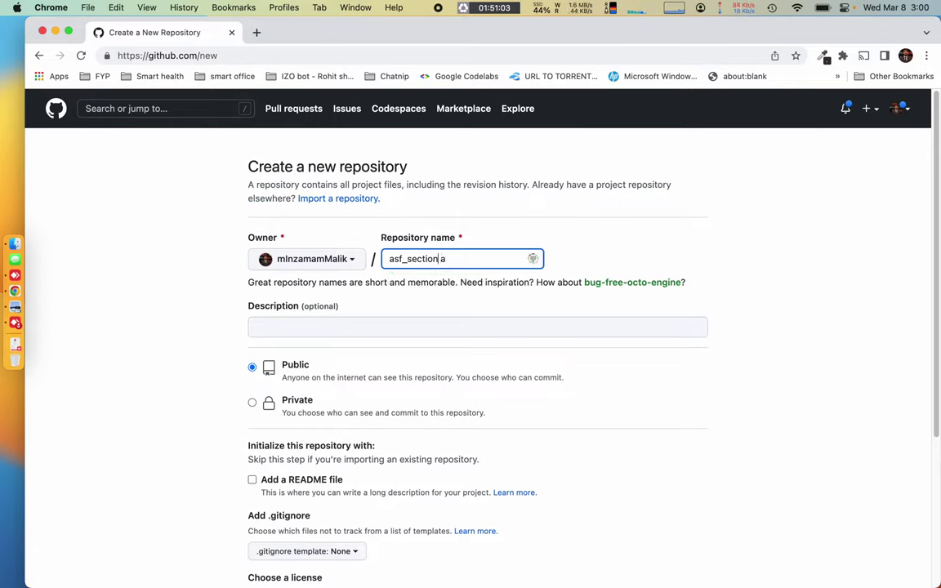
key("BackSpace")
key("Delete")
type("S")
key("BackSpace")
key("BackSpace")
key("BackSpace")
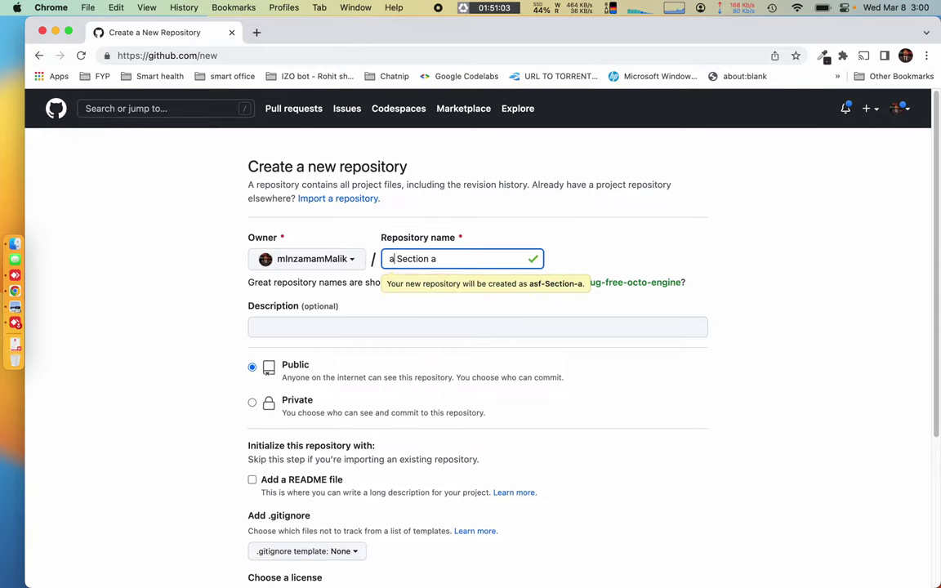
type("ASF")
left_click(464, 259)
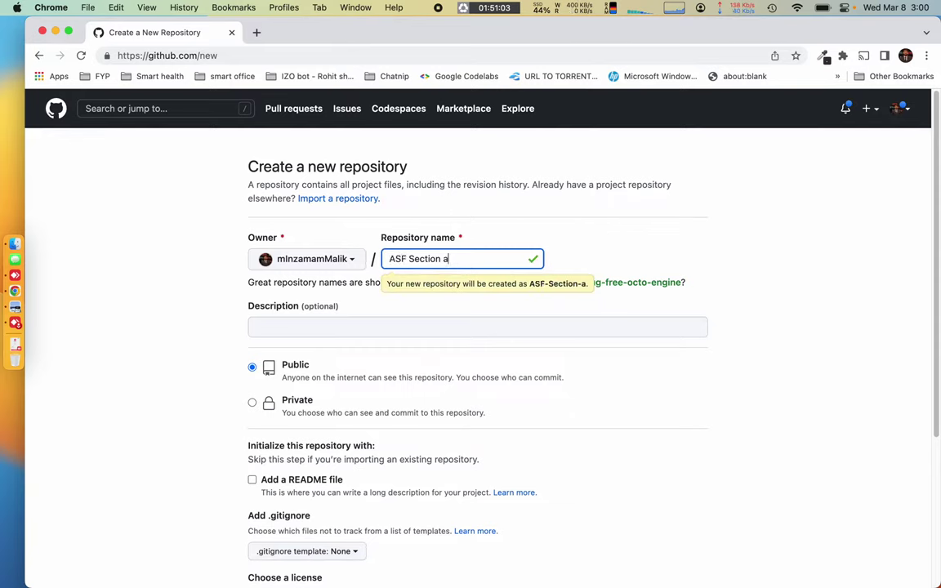
key("BackSpace")
type("A")
Step: Review the new repository form's name, description, visibility, README, .gitignore and license options
key("super+equal")
key("super+equal")
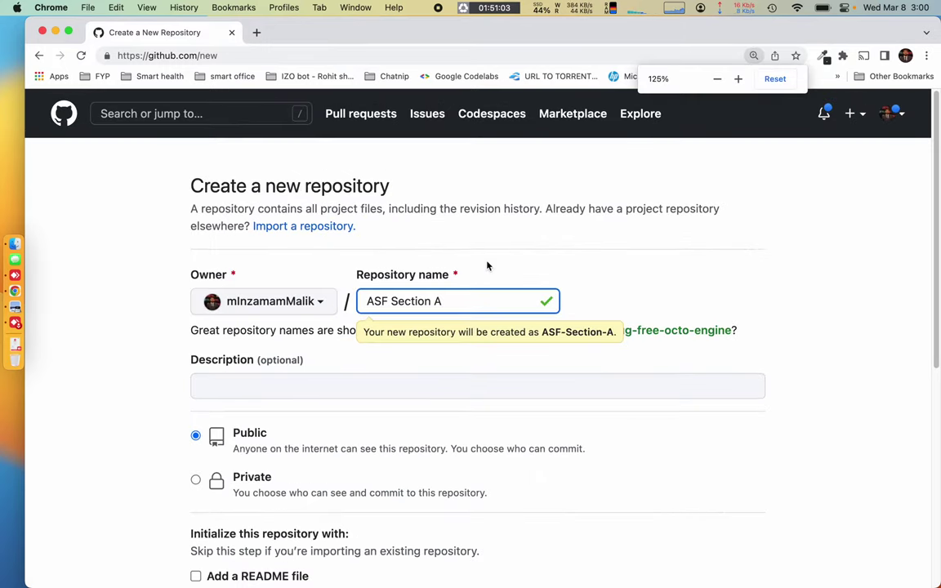
scroll(471, 374, "down", 3)
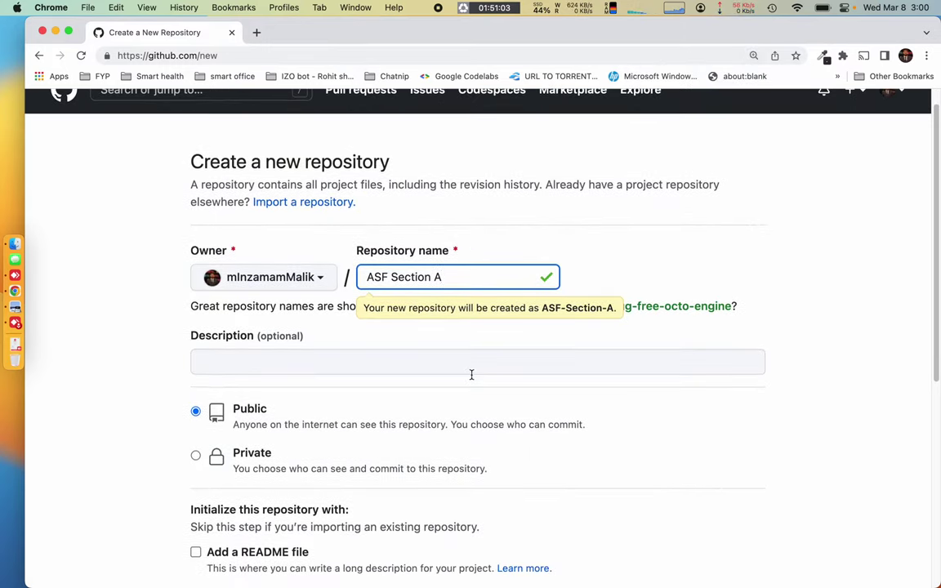
scroll(154, 380, "down", 1)
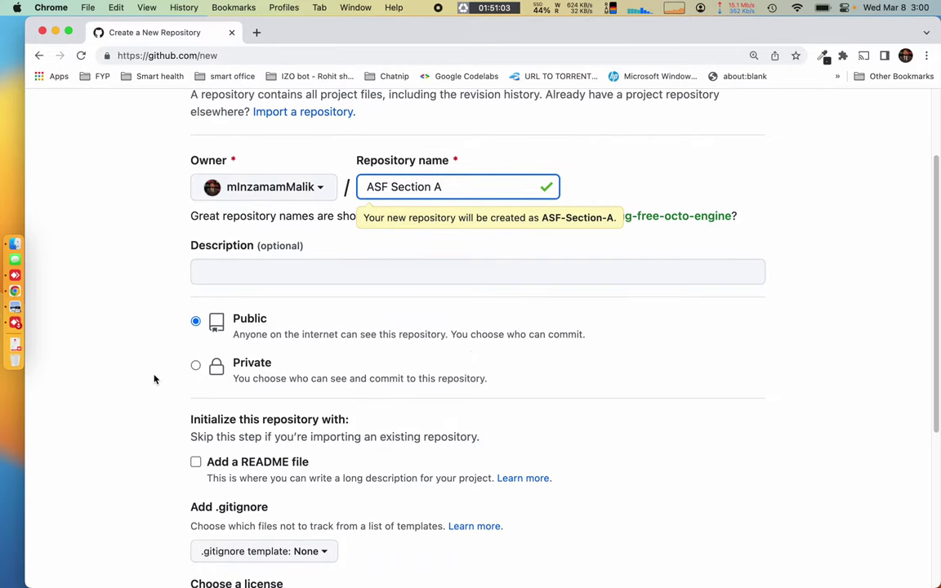
scroll(160, 227, "up", 2)
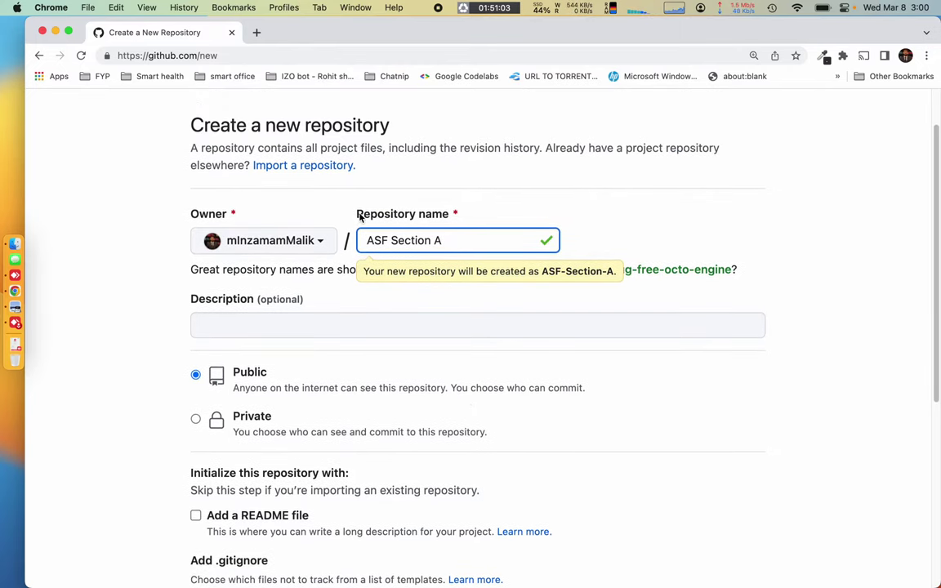
left_click_drag(357, 215, 448, 217)
left_click(477, 207)
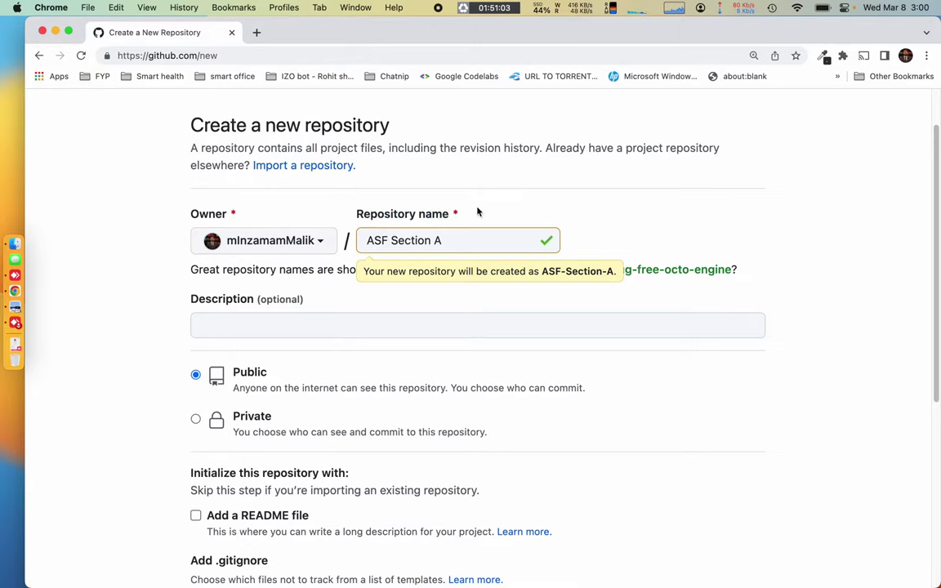
scroll(129, 411, "down", 2)
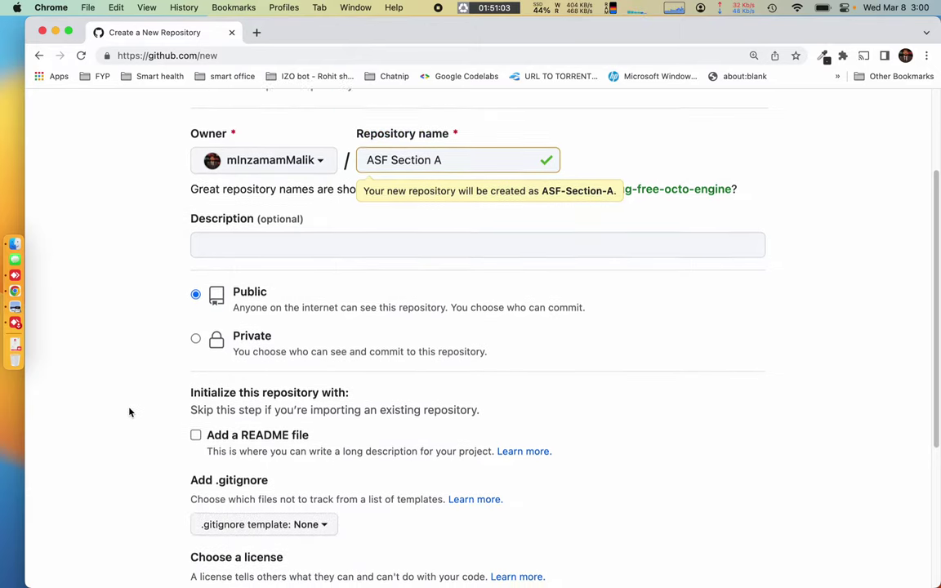
scroll(129, 412, "down", 1)
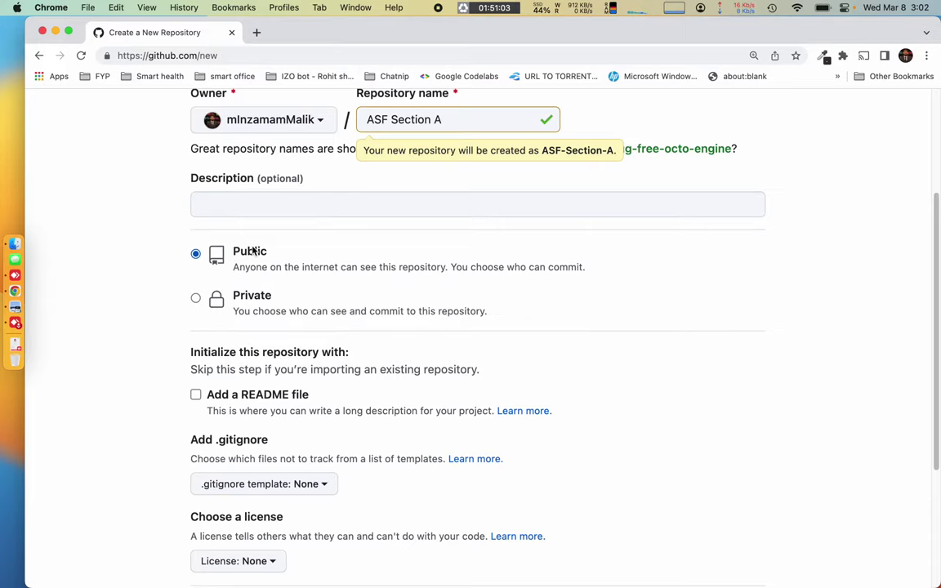
scroll(279, 246, "down", 3)
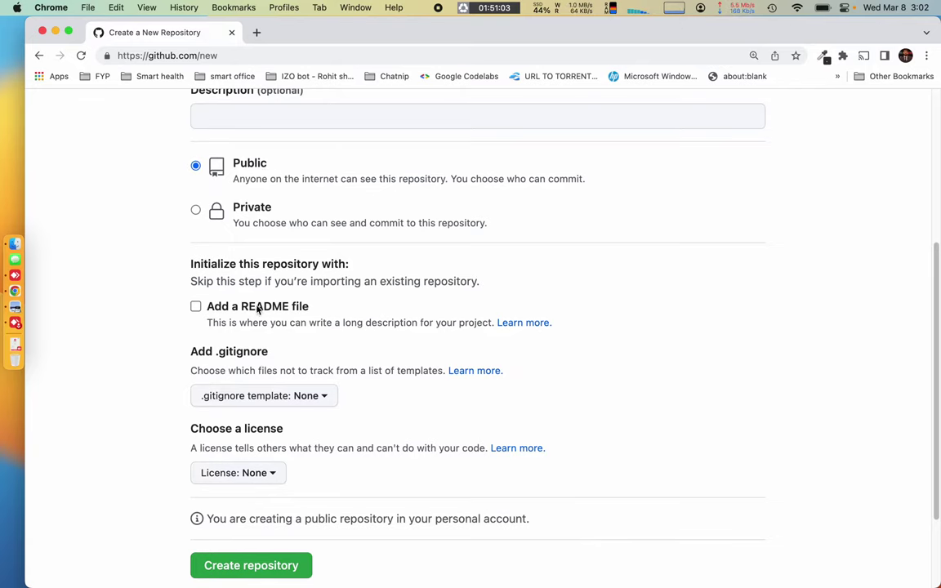
scroll(235, 318, "down", 2)
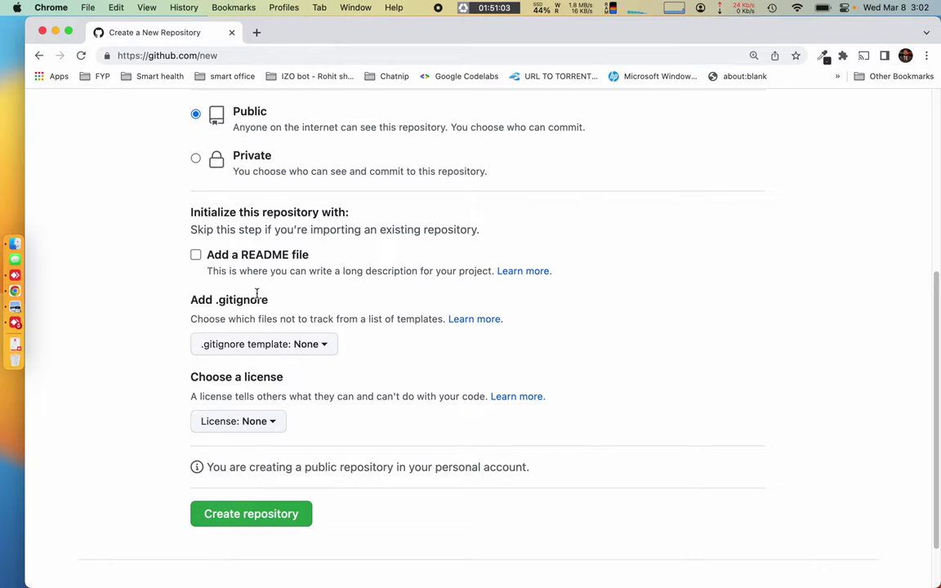
Step: Create the ASF-Section-A repository as public, without a README, .gitignore template or license
left_click(241, 523)
scroll(241, 522, "down", 1)
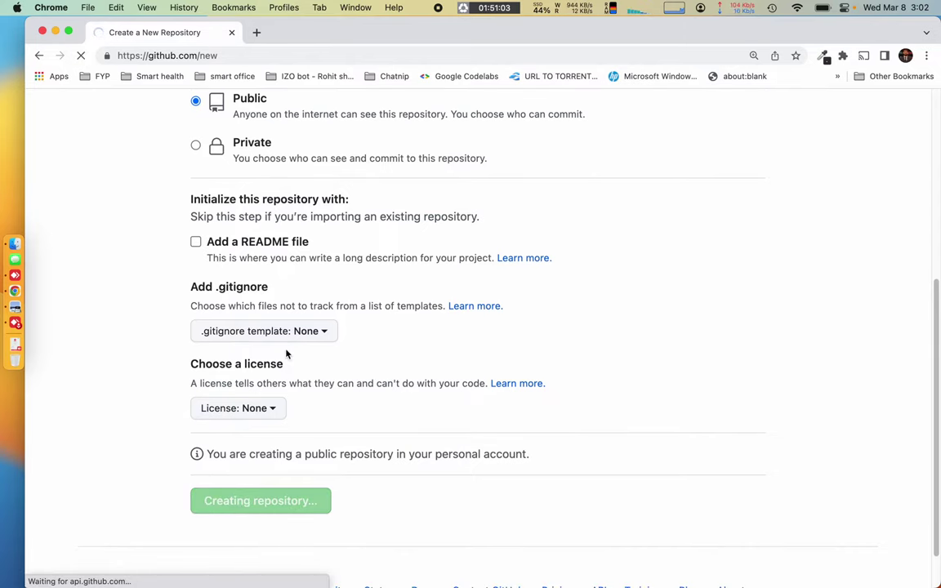
scroll(269, 331, "up", 2)
scroll(286, 353, "up", 1)
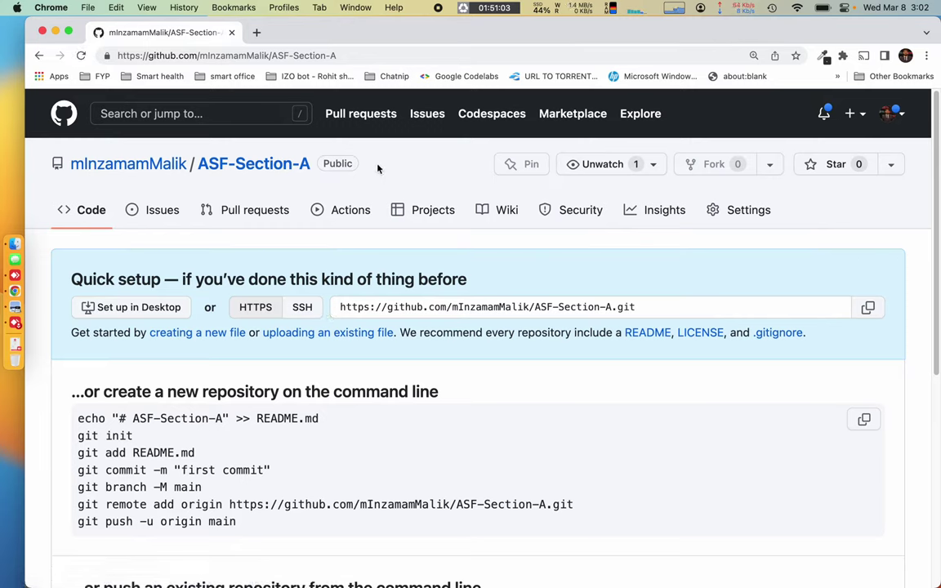
Step: Make the browser window full screen and examine the new repository's owner, name, visibility label and quick setup instructions
left_click(69, 31)
left_click_drag(370, 145, 17, 144)
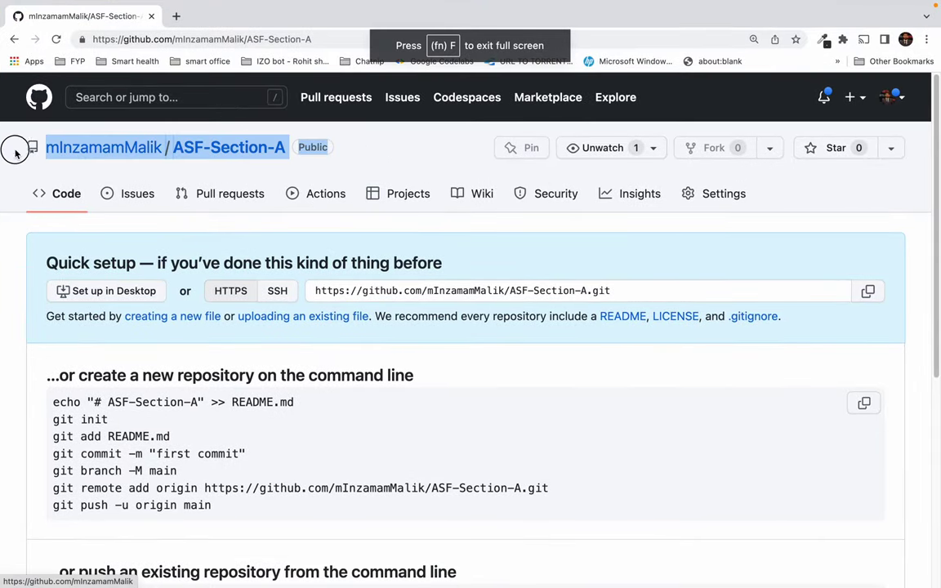
left_click(342, 145)
mouse_move(44, 147)
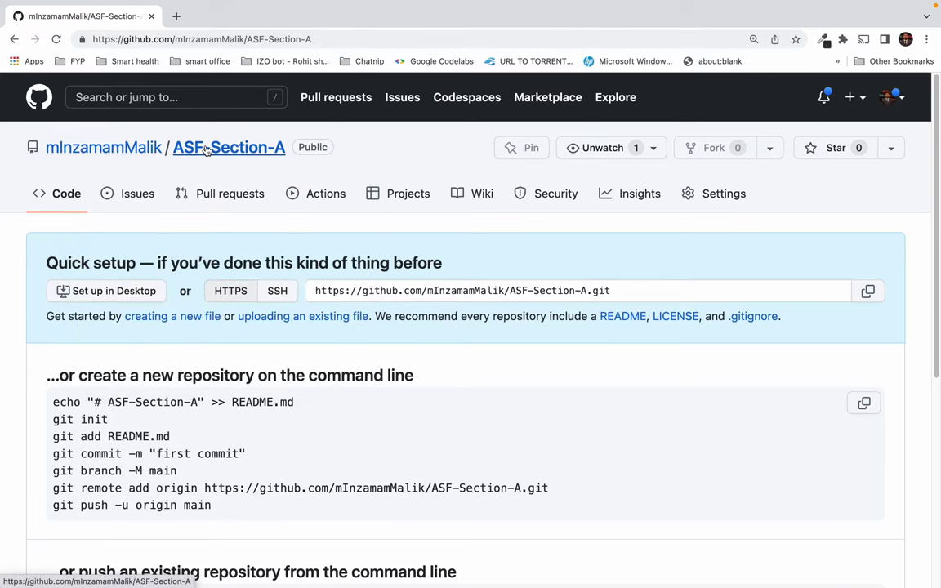
left_click_drag(300, 147, 335, 152)
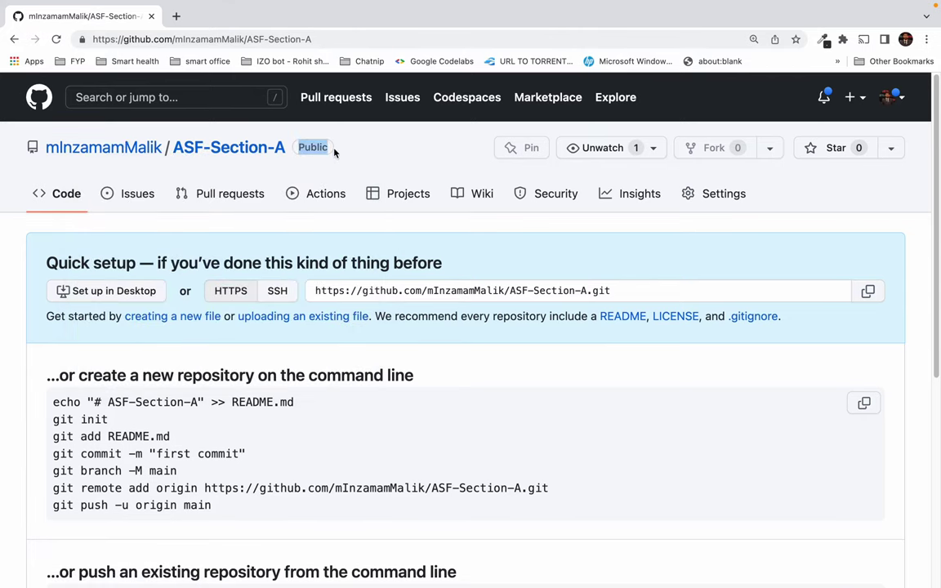
left_click(376, 154)
mouse_move(45, 257)
left_mouse_down()
mouse_move(436, 367)
mouse_move(567, 458)
left_mouse_up()
left_click(568, 461)
Step: Examine the repository's HTTPS clone URL, focusing on its https prefix and .git ending
left_click_drag(318, 290, 625, 290)
left_click(626, 289)
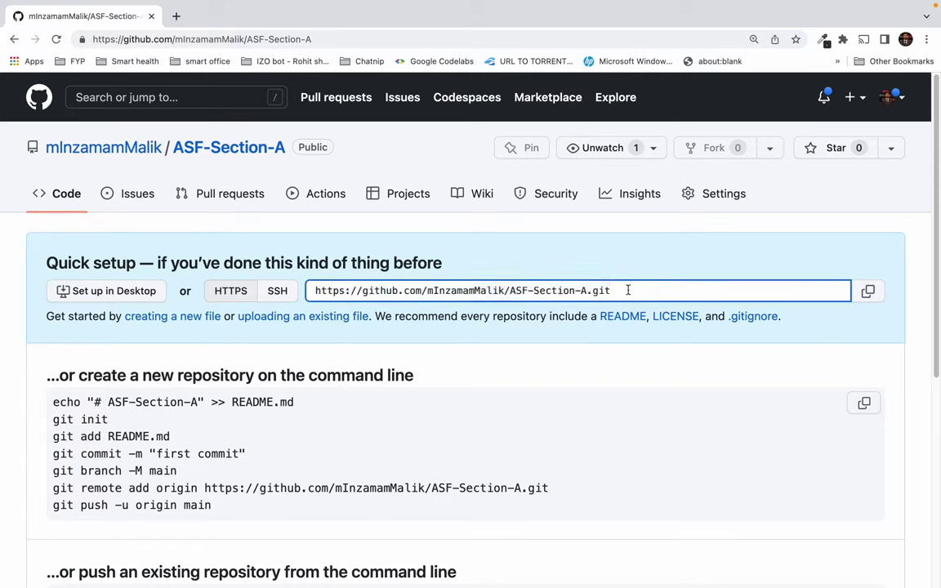
left_click_drag(316, 293, 344, 292)
left_click(344, 292)
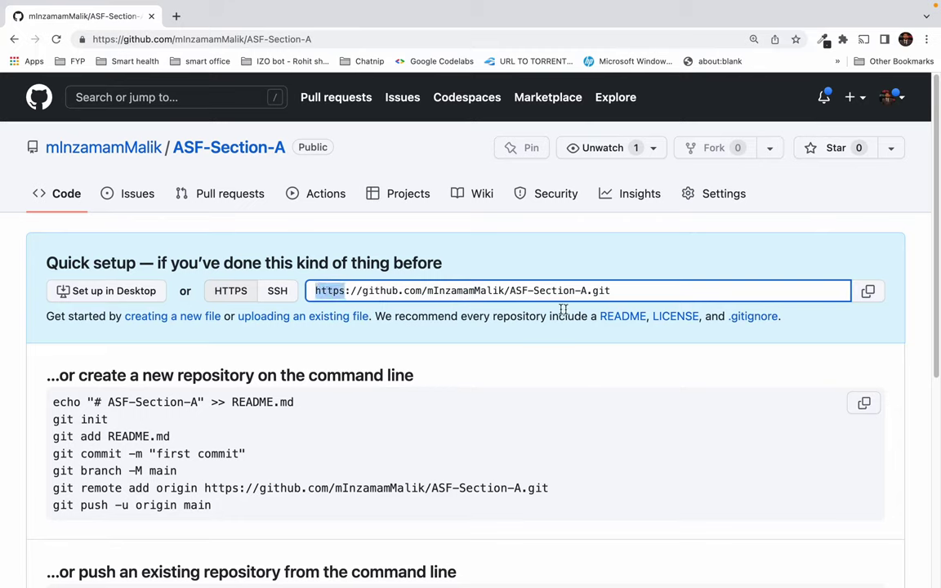
left_click_drag(586, 291, 611, 292)
left_click(617, 291)
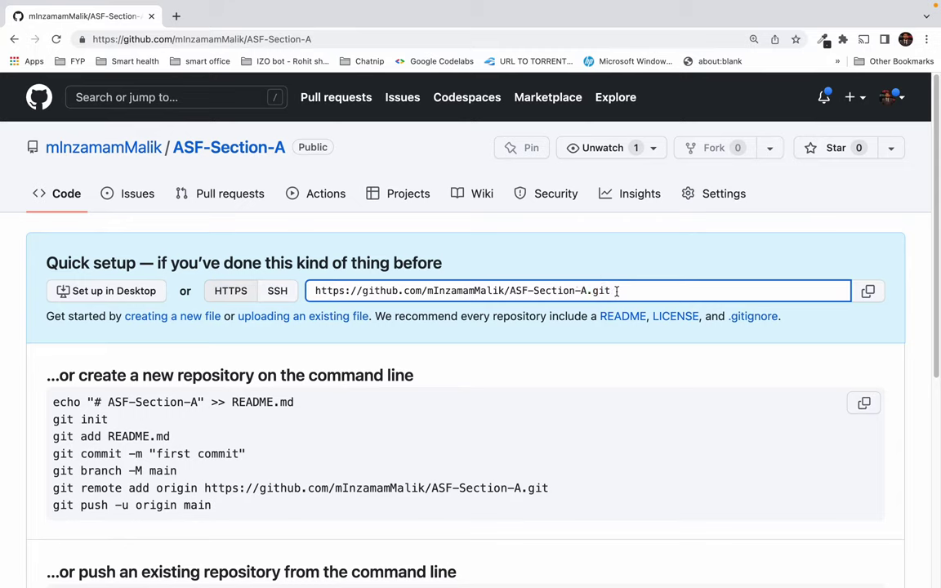
mouse_move(617, 291)
left_mouse_down()
mouse_move(313, 289)
mouse_move(324, 291)
left_mouse_up()
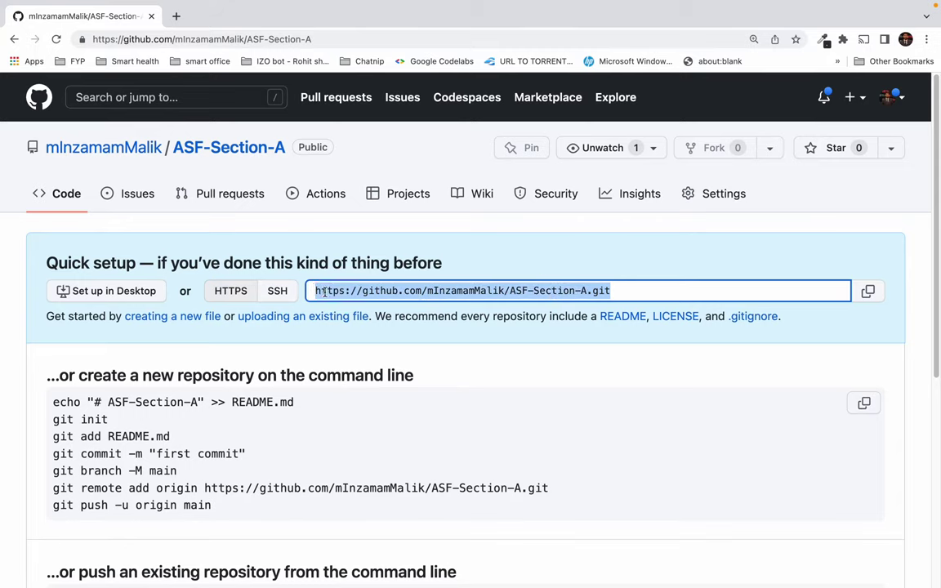
double_click(324, 291)
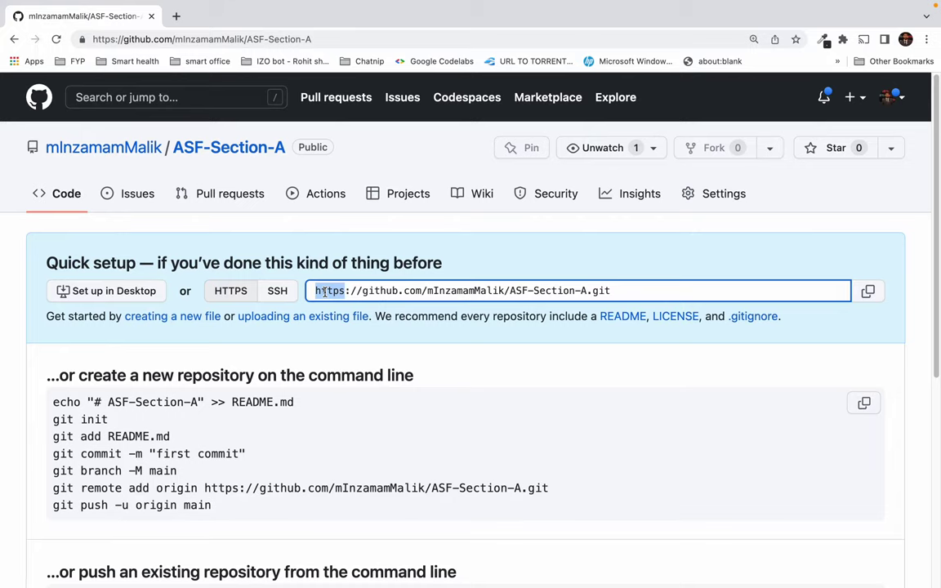
Step: Display the repository's SSH clone address for comparison and return to the HTTPS version
left_click(225, 296)
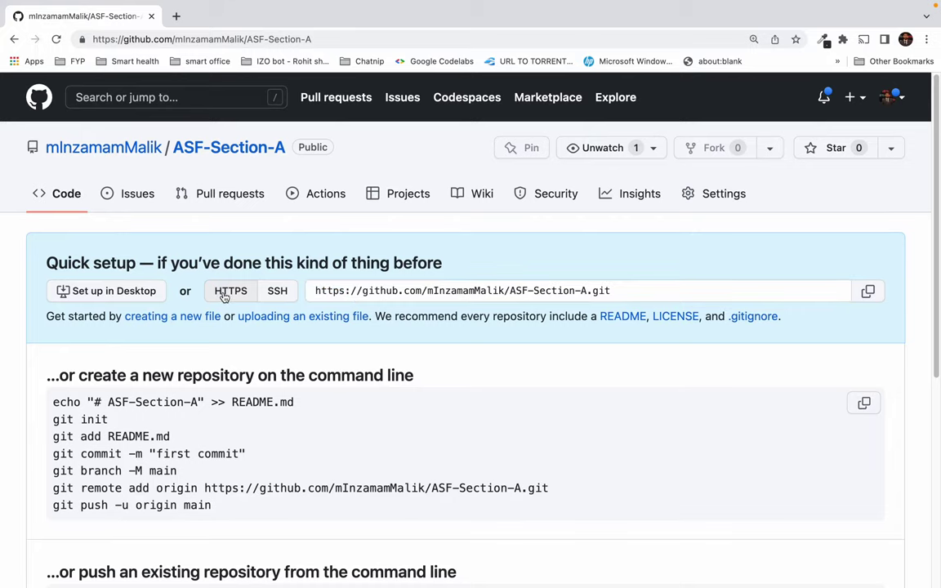
left_click(275, 291)
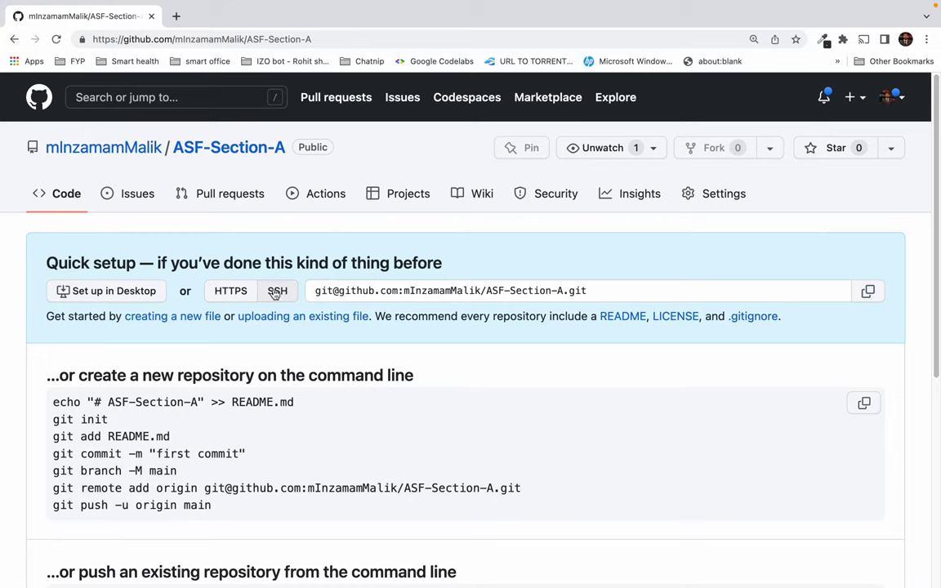
left_click(317, 293)
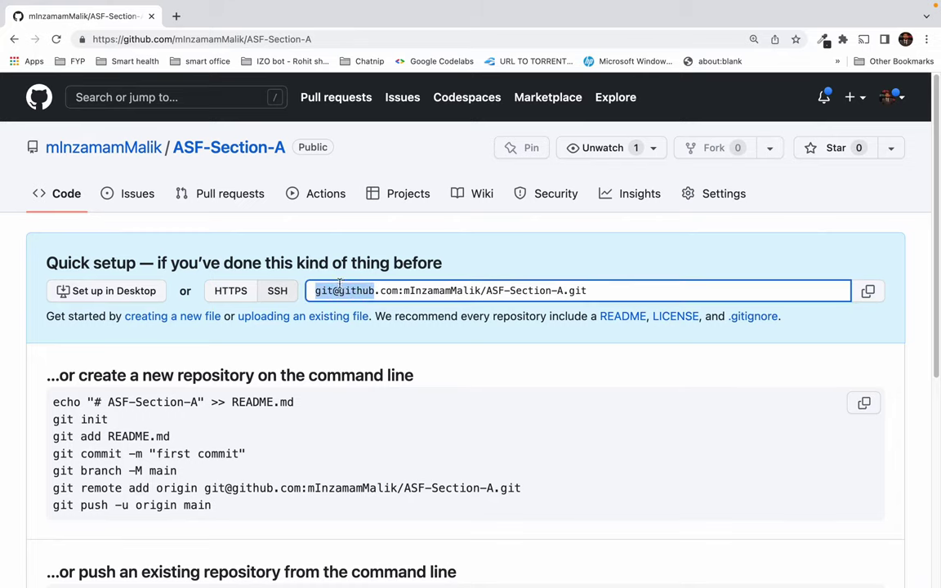
left_click(219, 297)
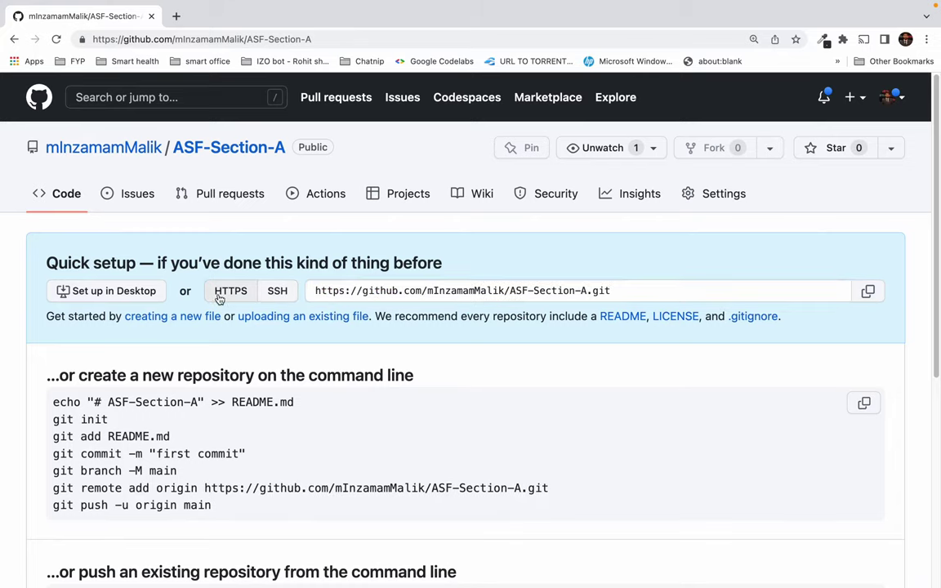
Step: Copy the full HTTPS clone URL of the ASF-Section-A repository from the quick setup section
double_click(329, 293)
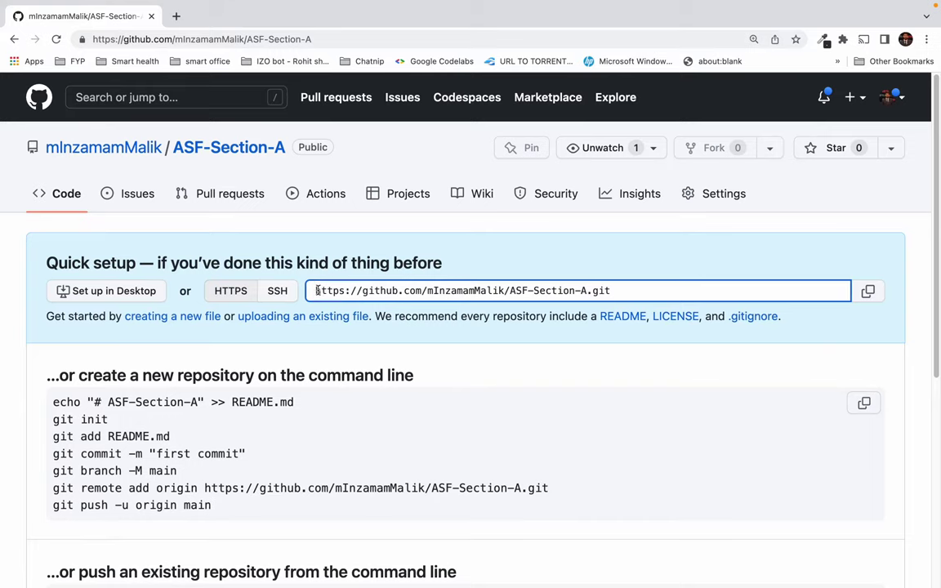
left_click_drag(311, 291, 509, 291)
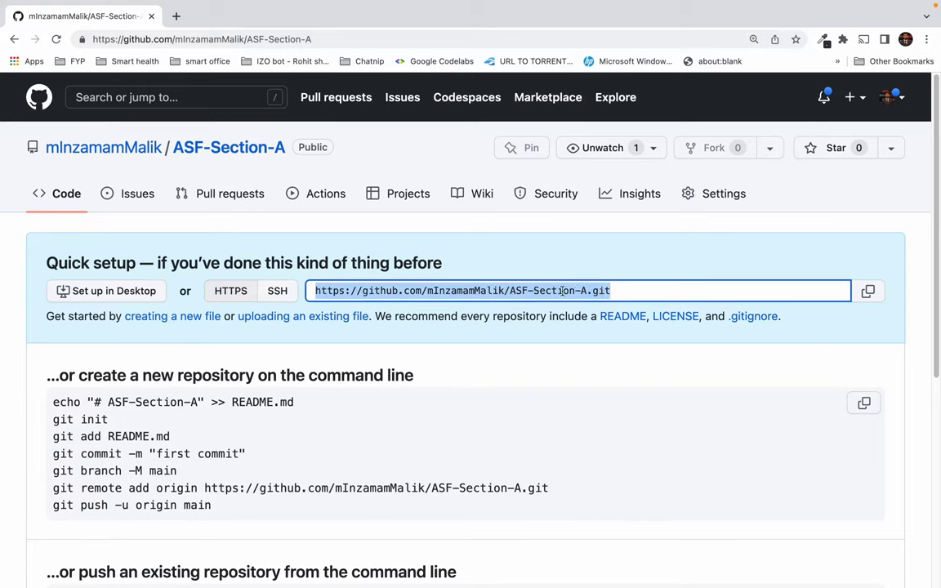
left_click(523, 294)
right_click(467, 258)
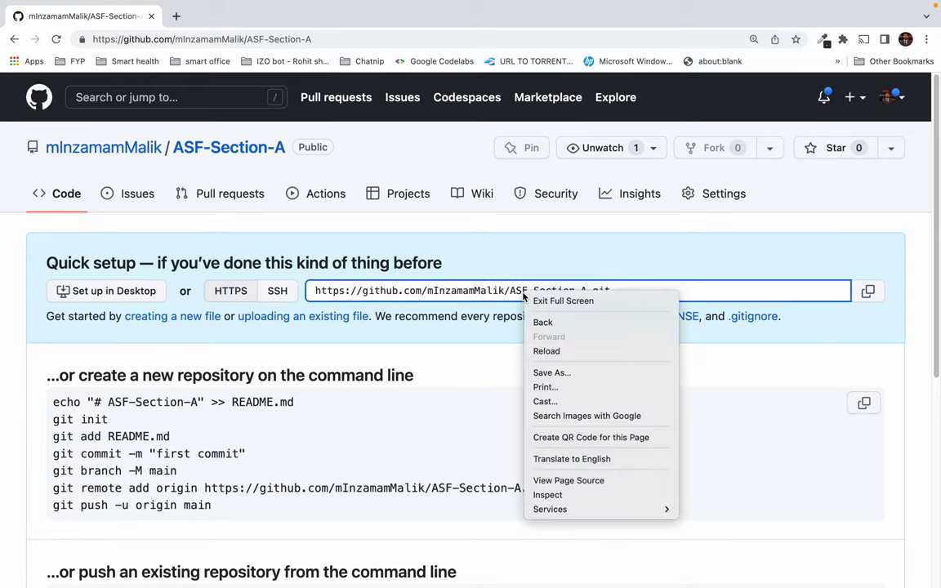
left_click(457, 289)
left_click(466, 290)
right_click(501, 294)
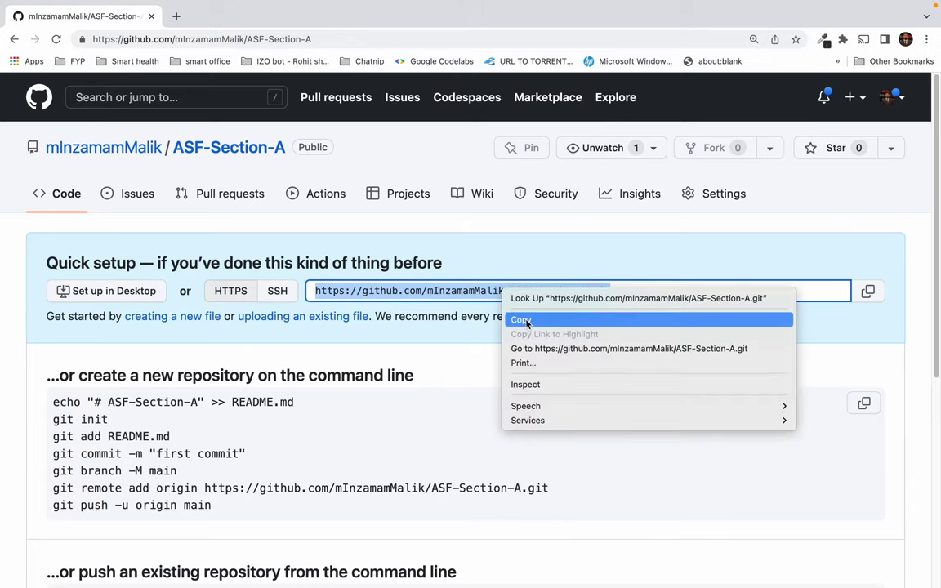
left_click(526, 320)
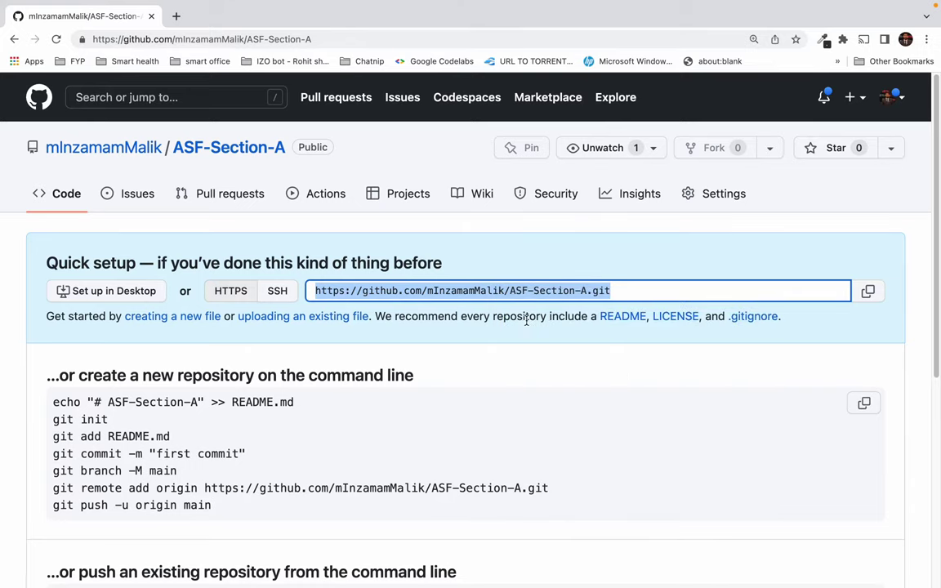
Step: Switch to the desktop space and open a Finder window showing the Desktop folder
key("ctrl+Left")
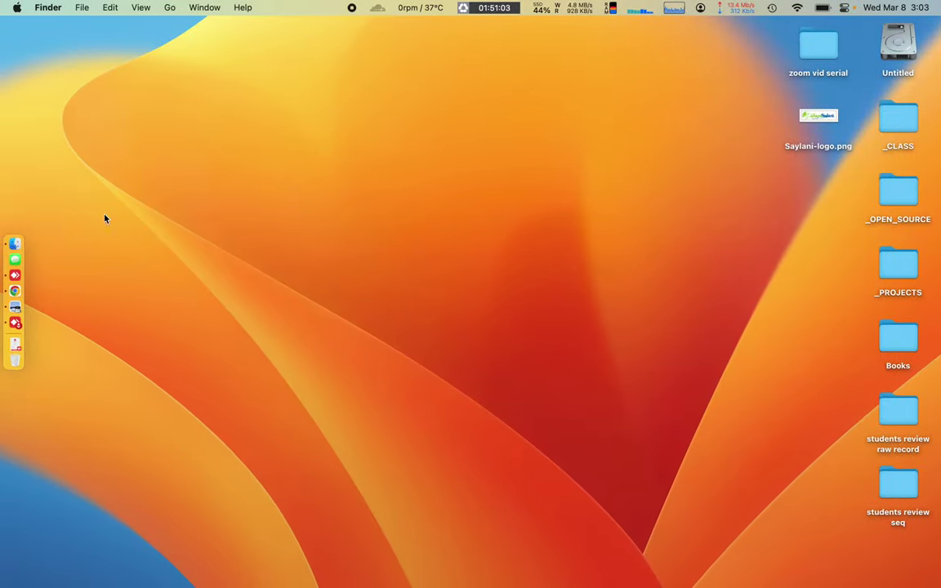
left_click(26, 247)
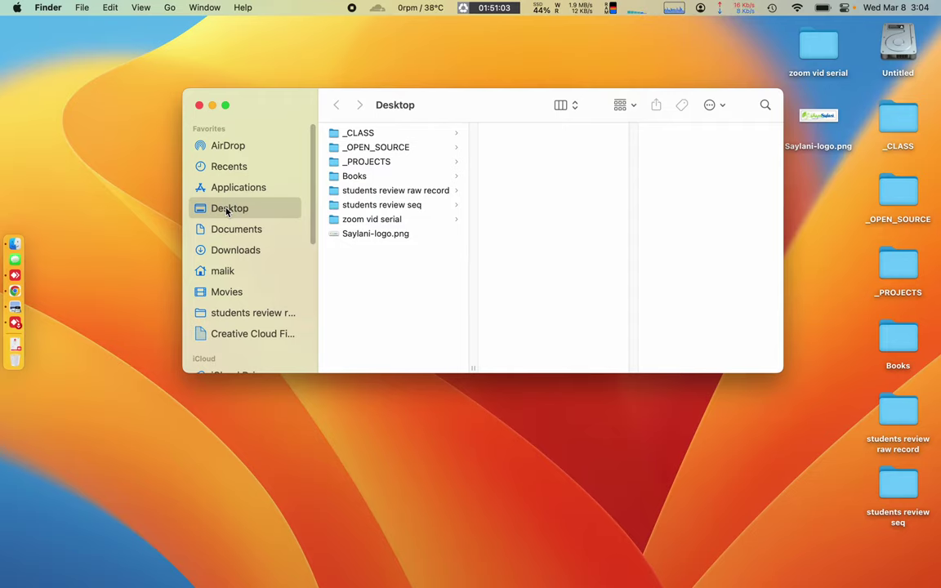
Step: Open a terminal window in the Desktop's _CLASS folder, enter the text cmd at its prompt without running it and close the window
key("z")
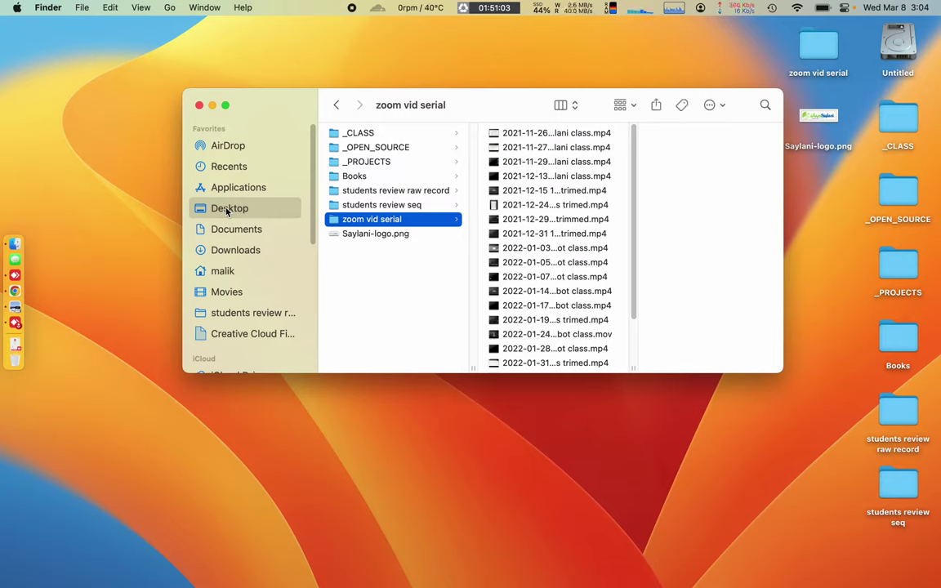
key("Return")
key("BackSpace")
key("Escape")
left_click(247, 207)
left_click(390, 136)
key("ctrl+alt+t")
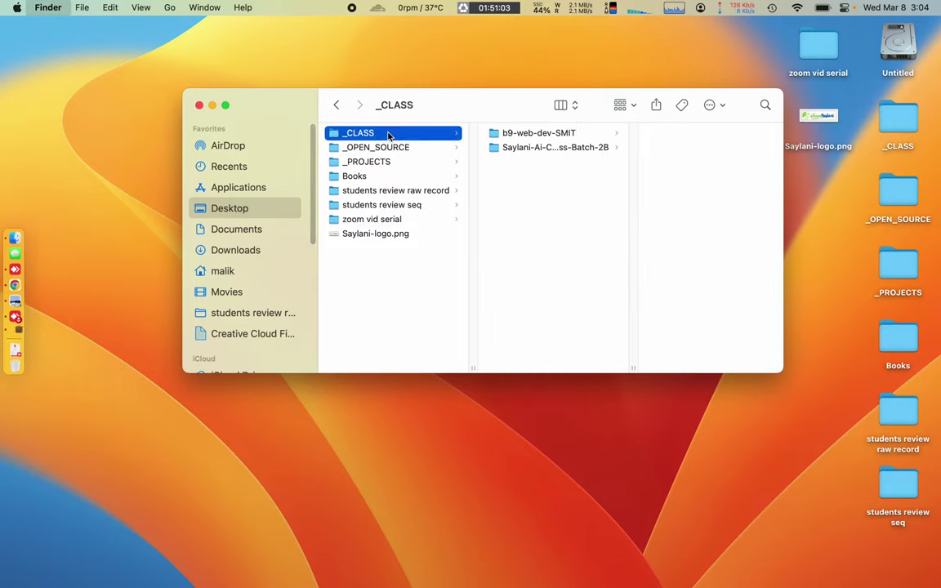
left_click_drag(201, 32, 260, 85)
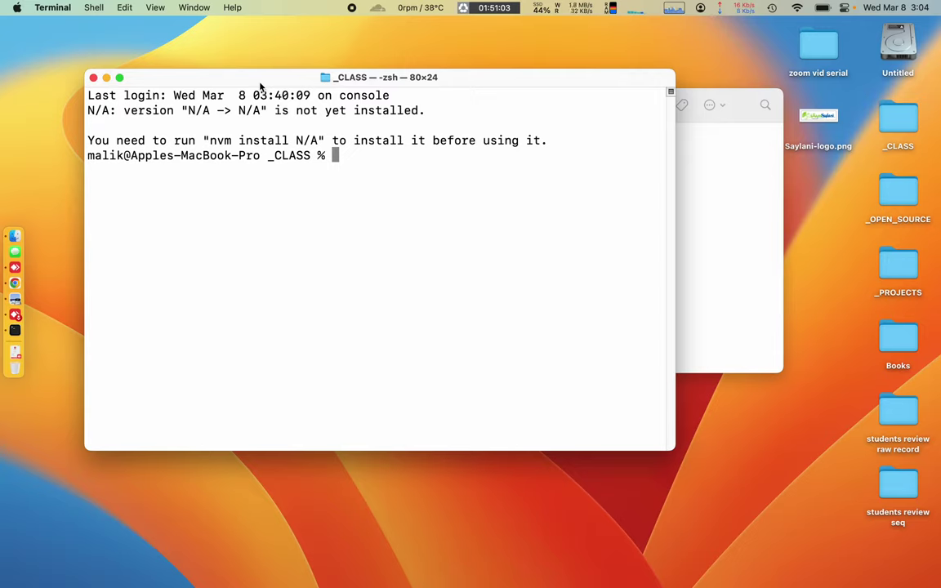
type("cmd")
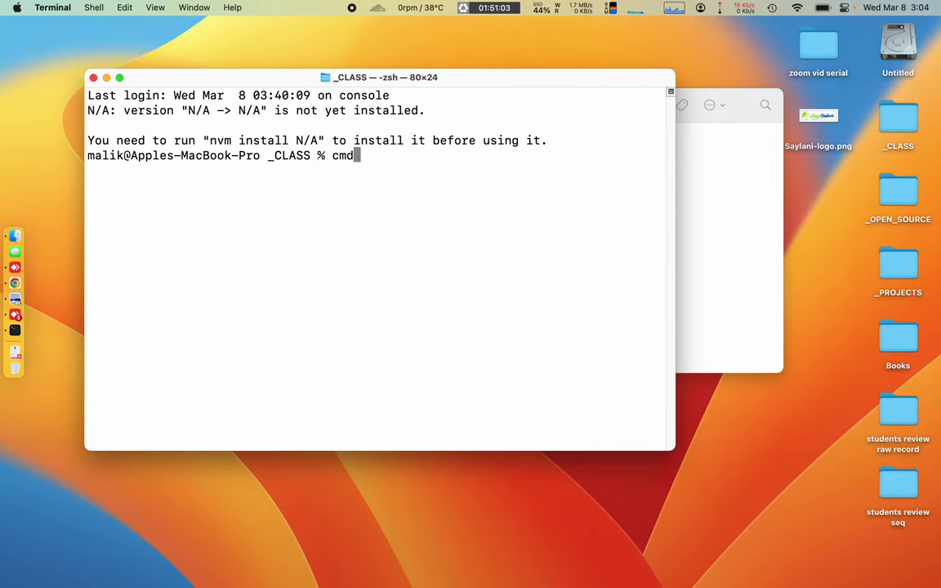
key("super+h")
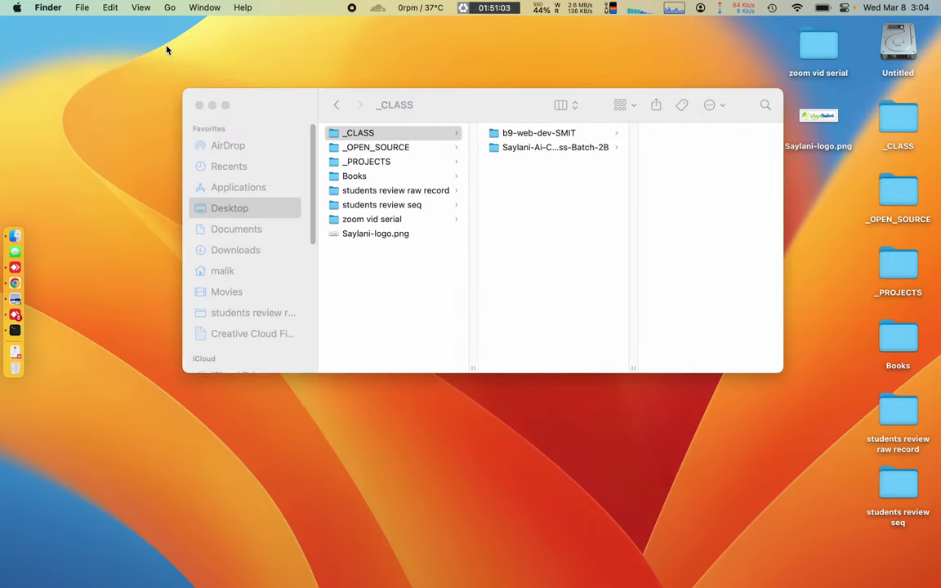
Step: Launch a Terminal window in the home directory and examine the ~ symbol in its prompt
key("super+space")
type("ter")
key("Return")
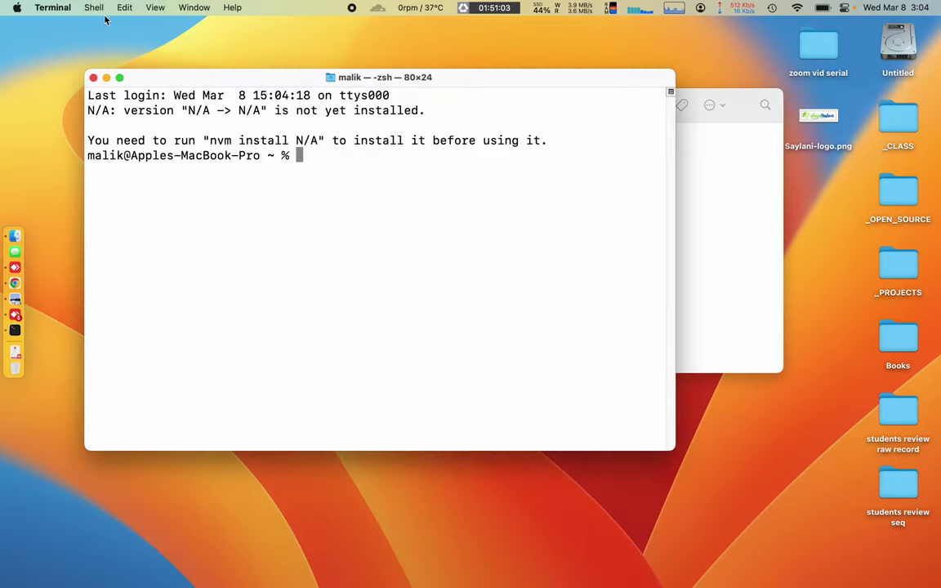
left_click_drag(151, 77, 184, 95)
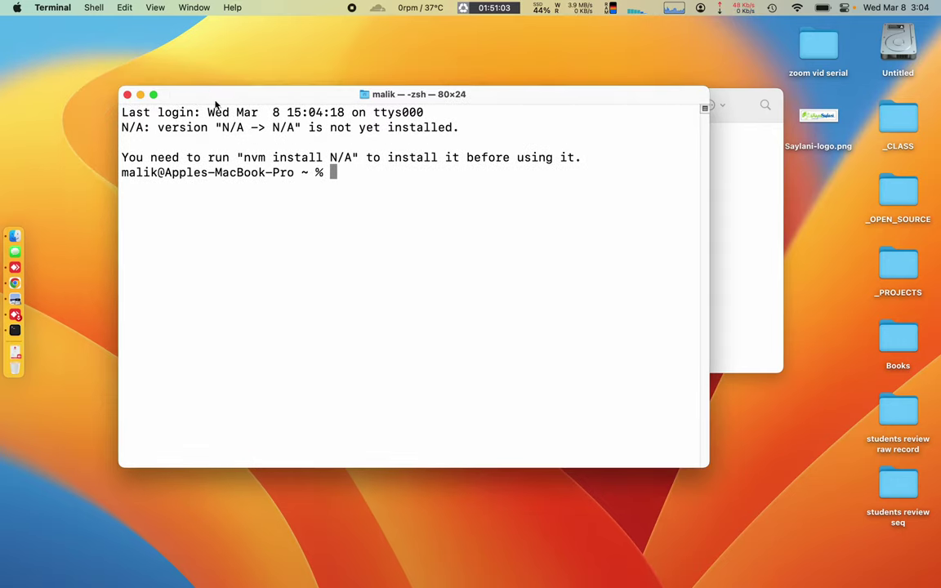
left_click(307, 172)
left_click_drag(297, 172, 317, 173)
left_click(317, 173)
left_click_drag(295, 172, 312, 172)
left_click(312, 172)
left_click_drag(168, 95, 217, 67)
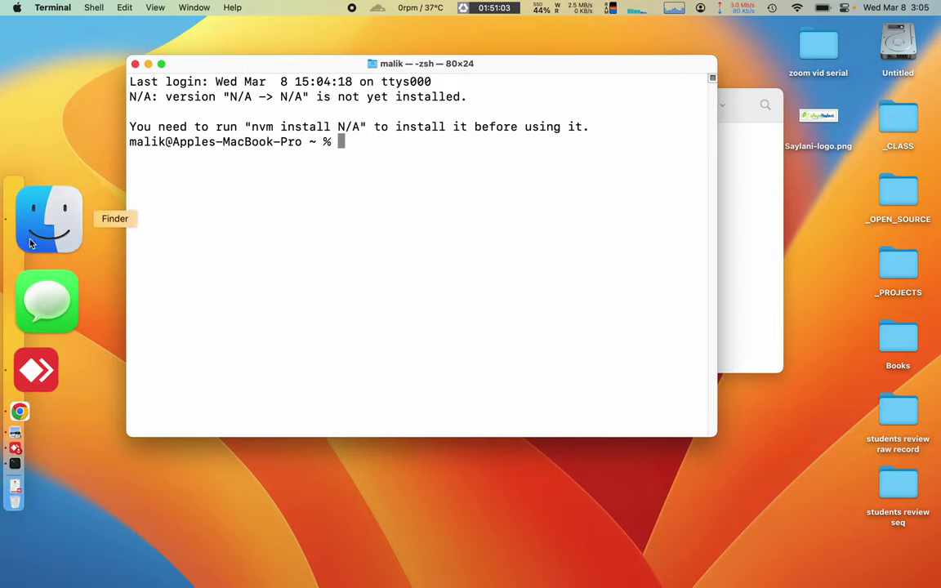
Step: Change the terminal's working directory to the Desktop's _CLASS folder using cd and the folder path taken from Finder
left_click(31, 242)
left_click(373, 163)
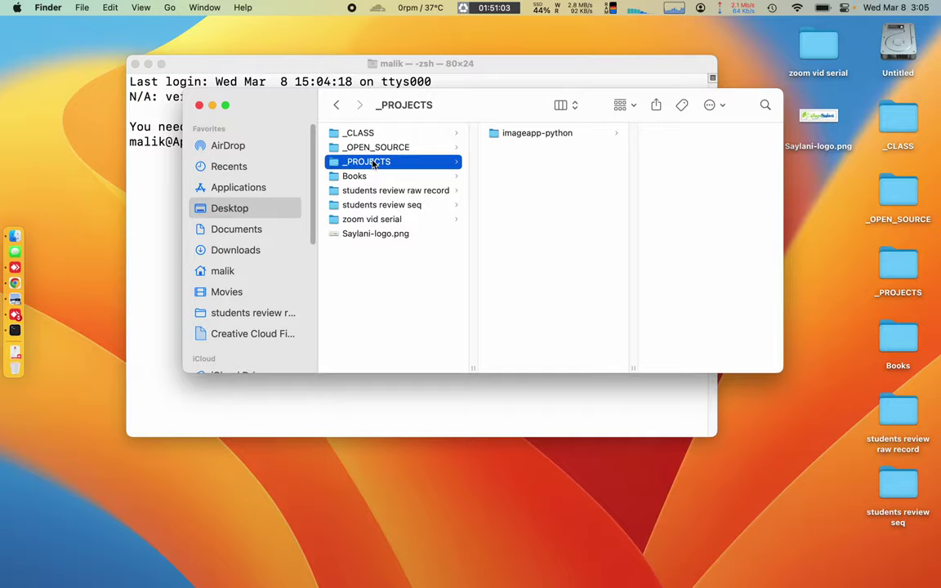
left_click(383, 147)
left_click(400, 133)
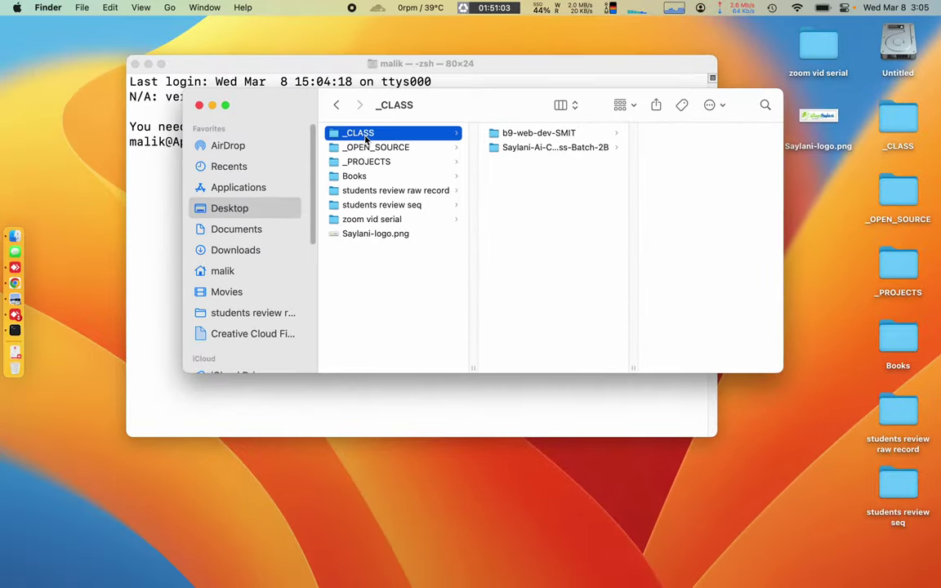
left_click_drag(342, 99, 607, 98)
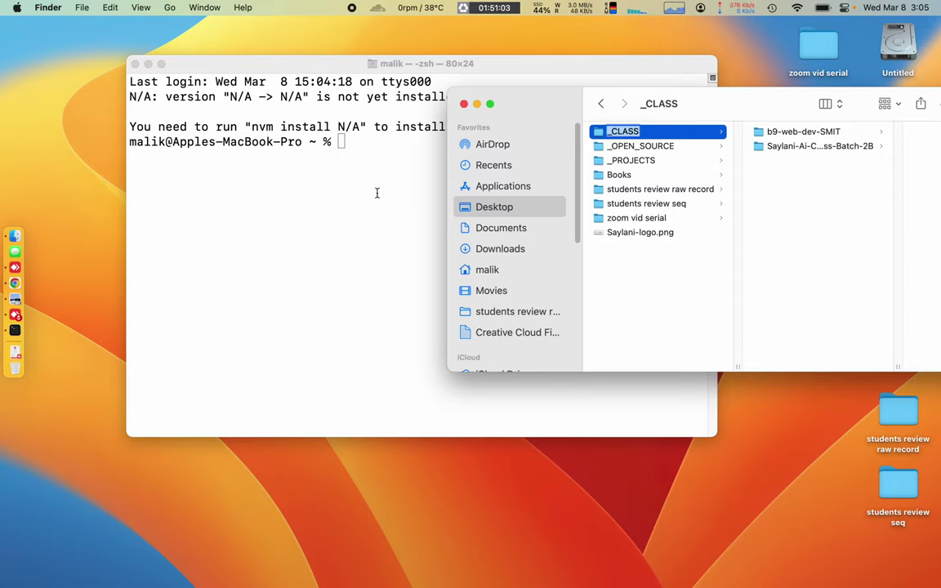
left_click(379, 160)
type("cd")
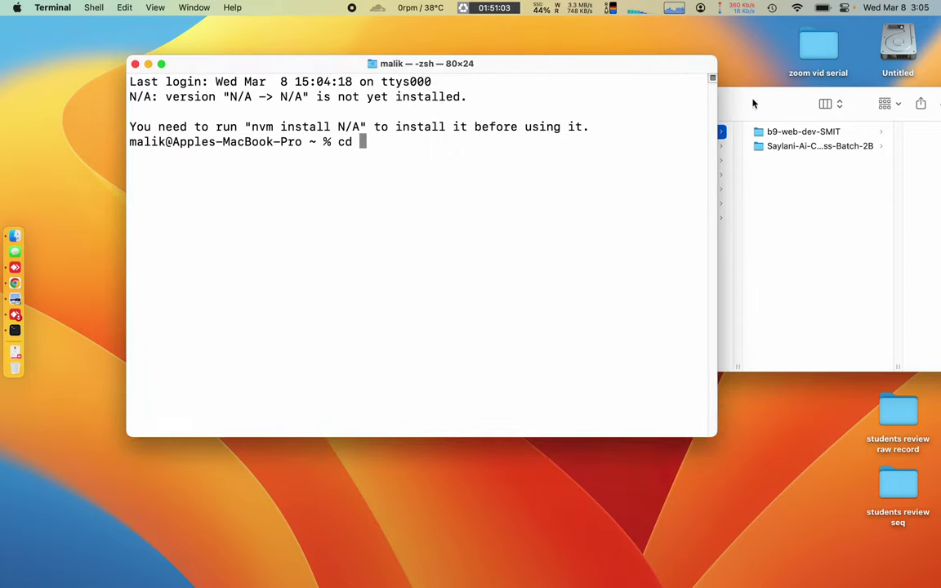
left_click(753, 103)
left_click_drag(625, 131, 415, 154)
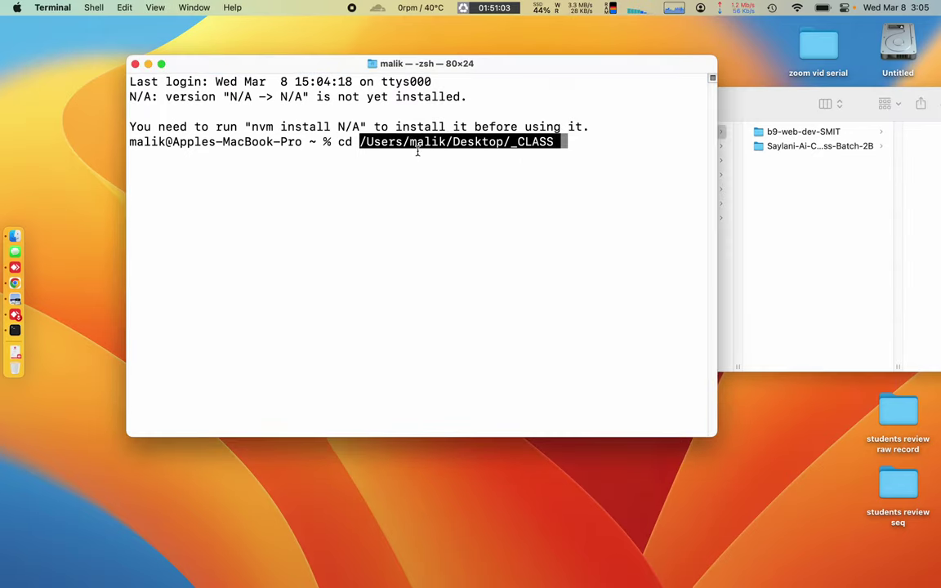
left_click_drag(360, 142, 569, 143)
key("Return")
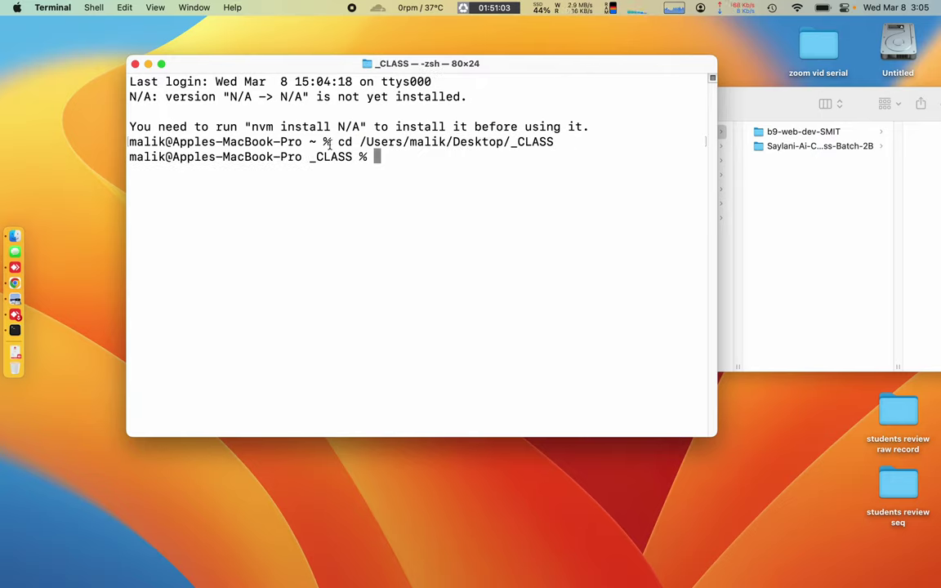
Step: Highlight the _CLASS folder name in the terminal prompt and close the terminal window
double_click(343, 157)
left_click_drag(343, 157, 360, 157)
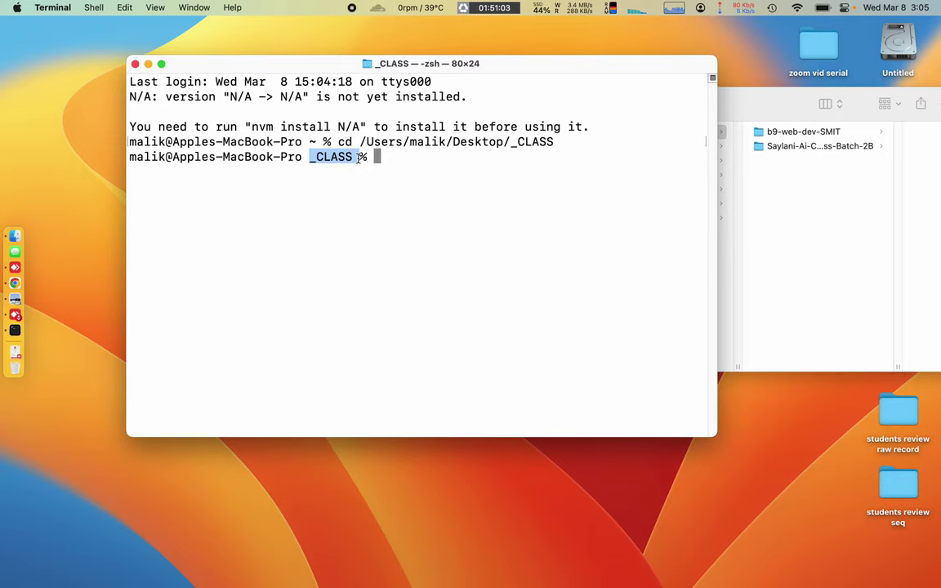
left_click(359, 158)
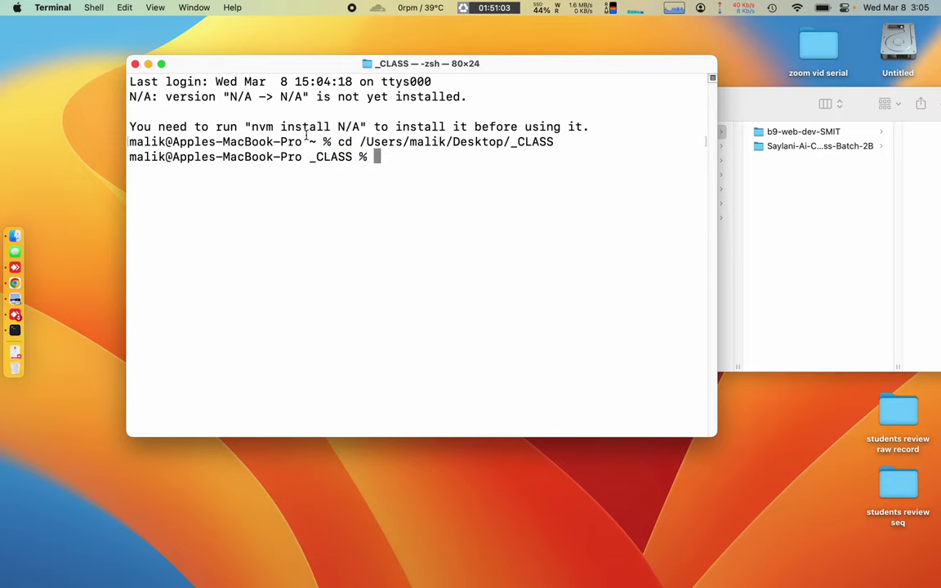
left_click(135, 64)
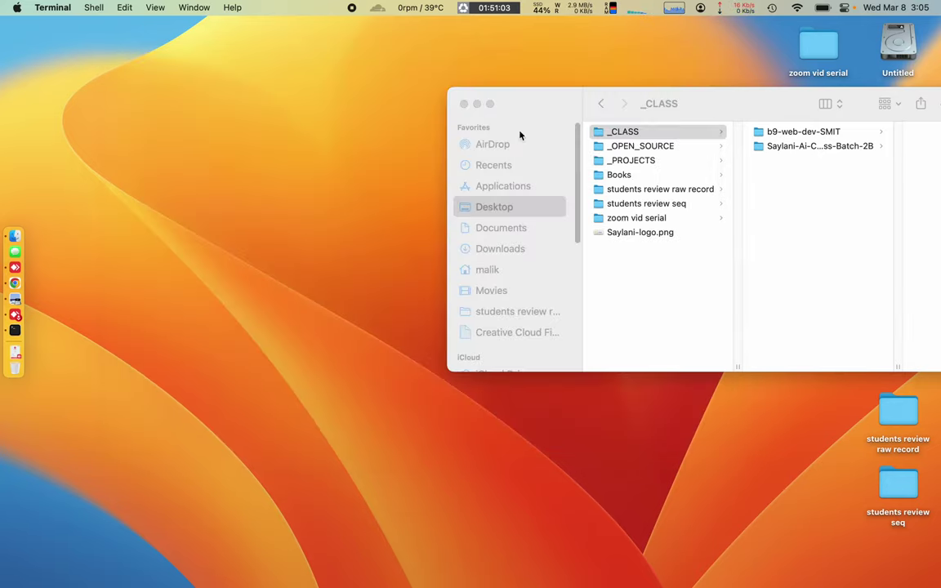
Step: Open a terminal directly from the selected _CLASS folder in Finder, examine its prompt and close the terminal window
left_click(540, 99)
left_click_drag(540, 99, 172, 97)
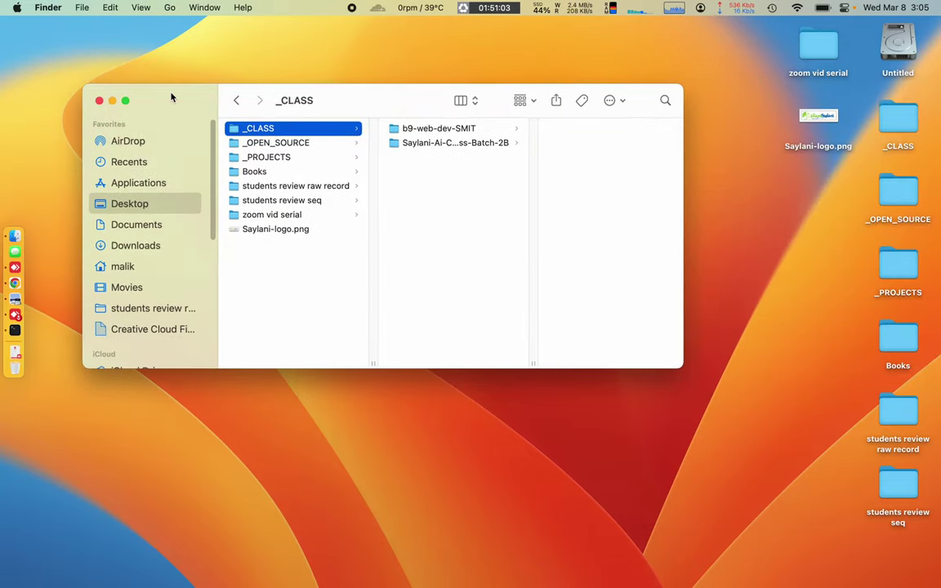
left_click(283, 143)
left_click(277, 130)
key("ctrl+alt+super+t")
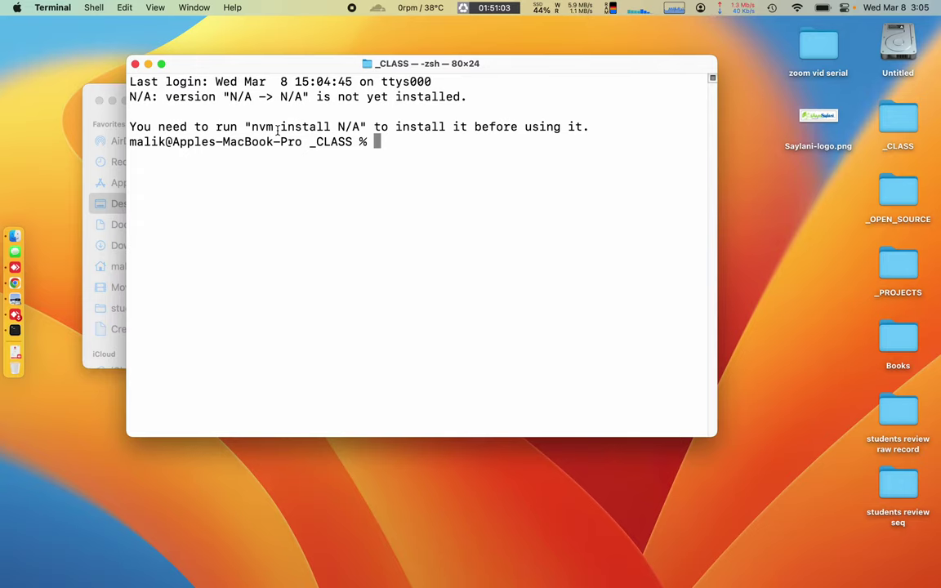
left_click_drag(279, 142, 414, 143)
left_click(216, 83)
left_click(135, 64)
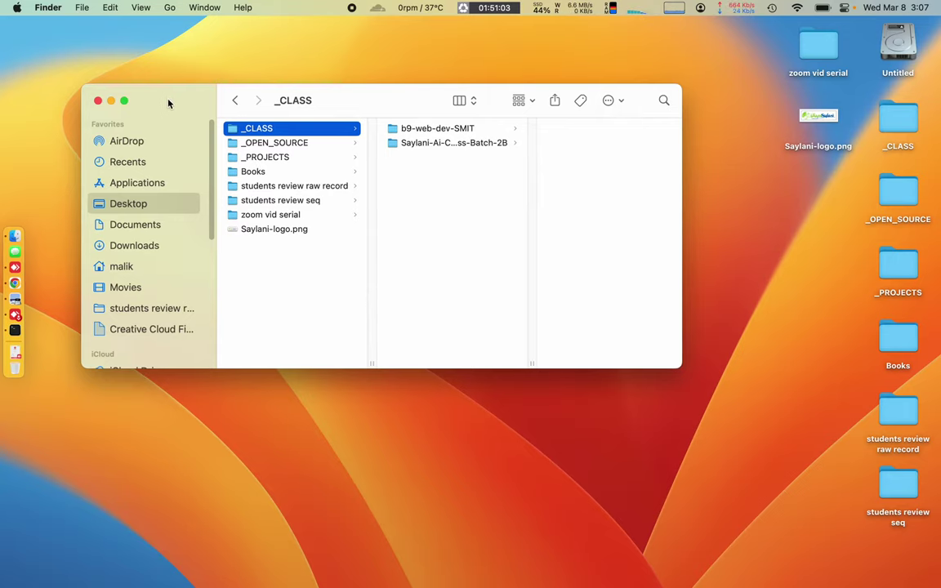
Step: Switch to Chrome and search Google for "windows file explorer" in a new tab
key("ctrl+Right")
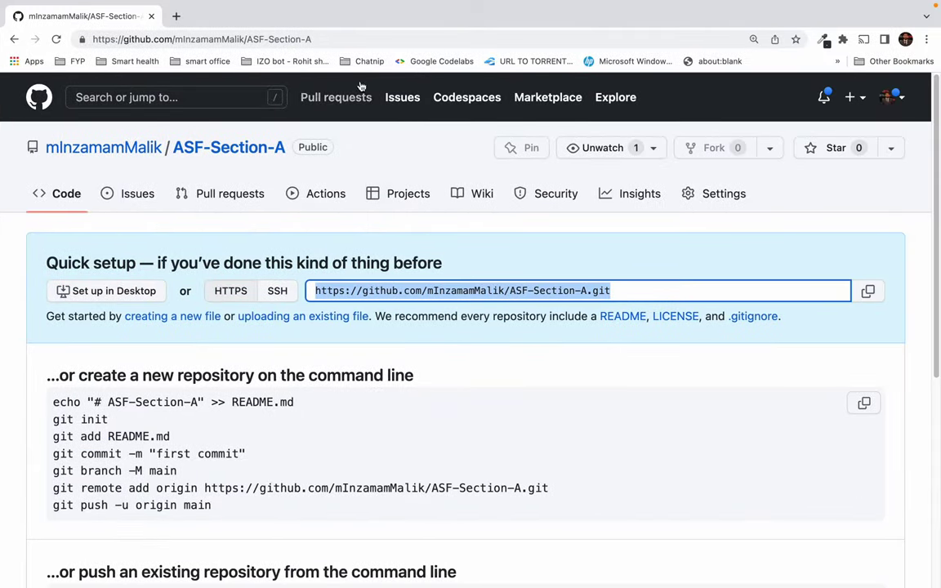
left_click(176, 16)
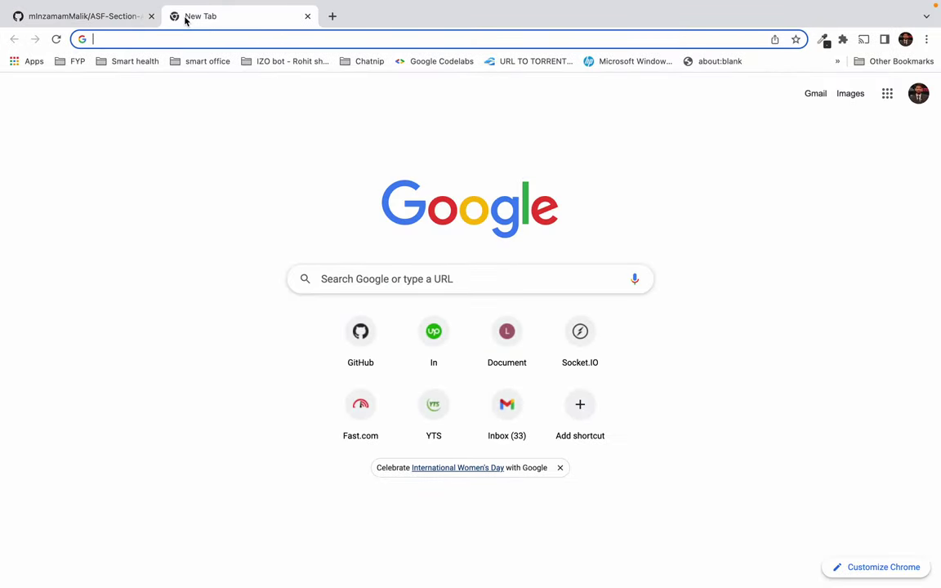
type("windows f")
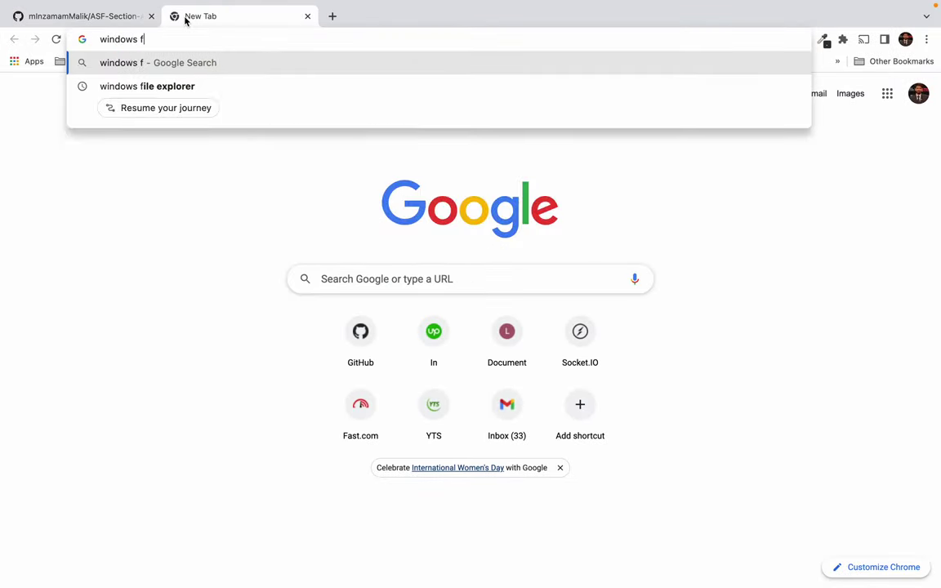
type("ile exploer")
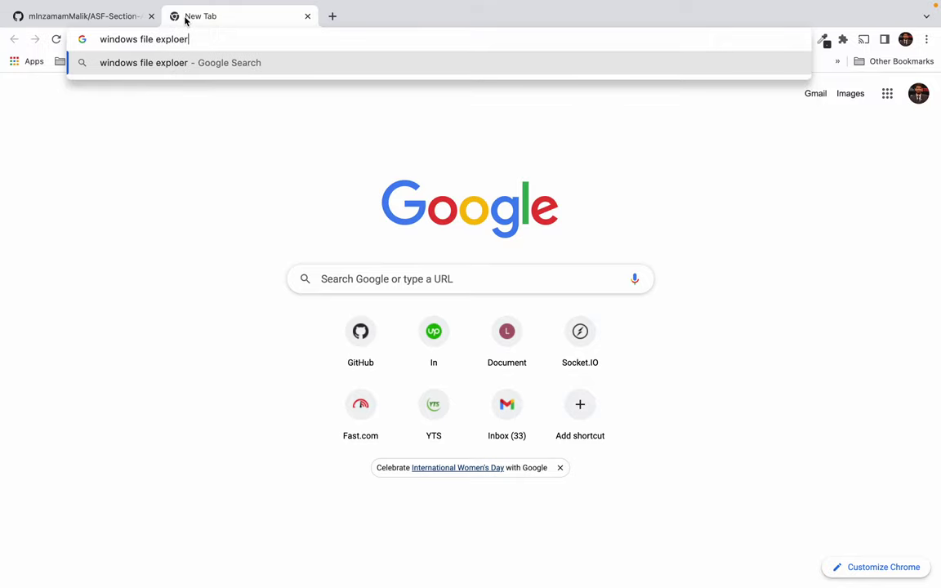
key("BackSpace")
key("BackSpace")
type("rer")
key("Return")
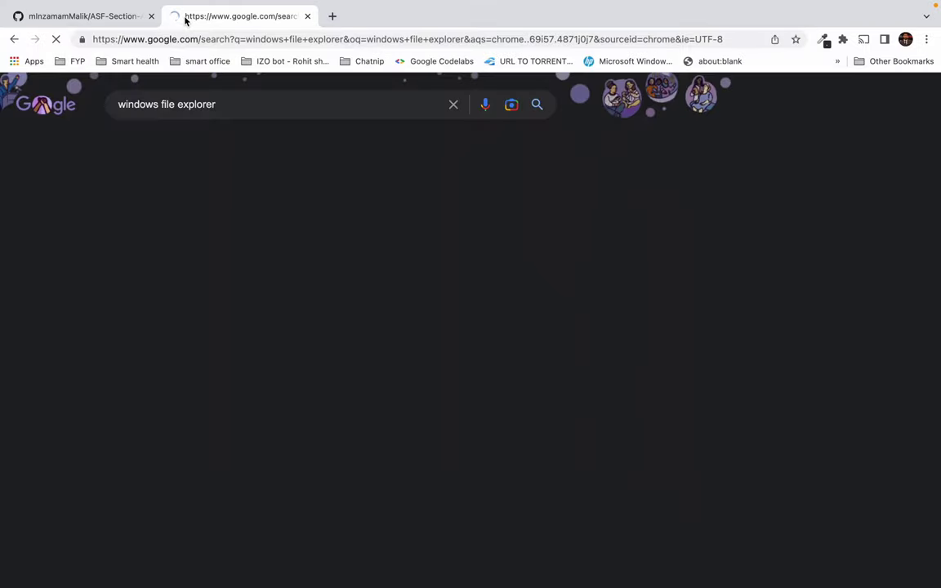
Step: Open the TeachUcomp image of Windows 10 File Explorer from the image results in its own tab and examine it enlarged
left_click(130, 144)
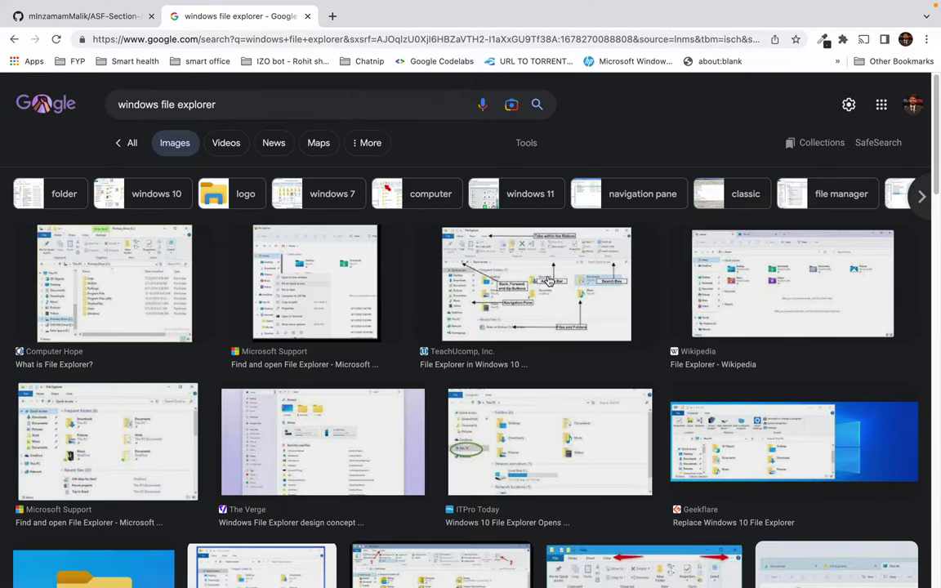
left_click(563, 272)
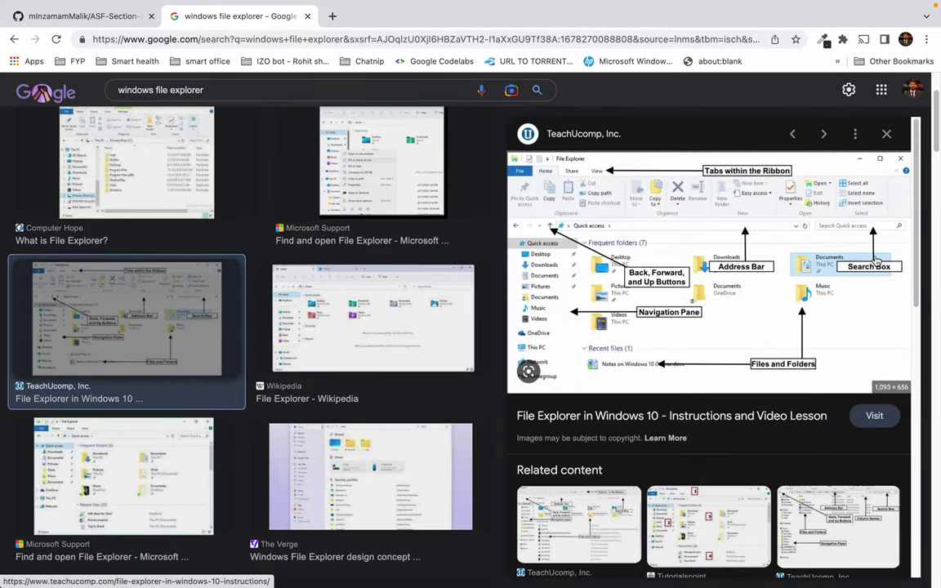
right_click(718, 228)
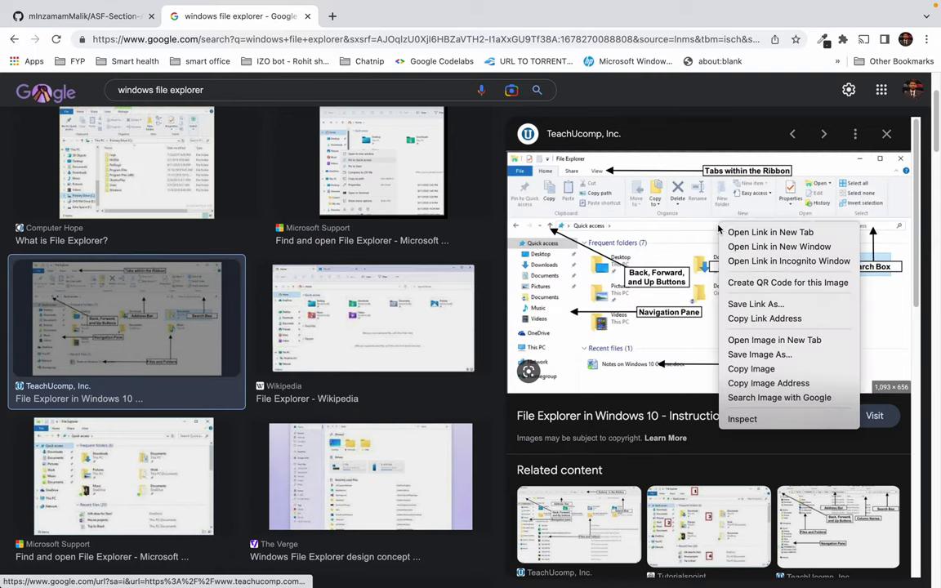
left_click(772, 340)
left_click(396, 23)
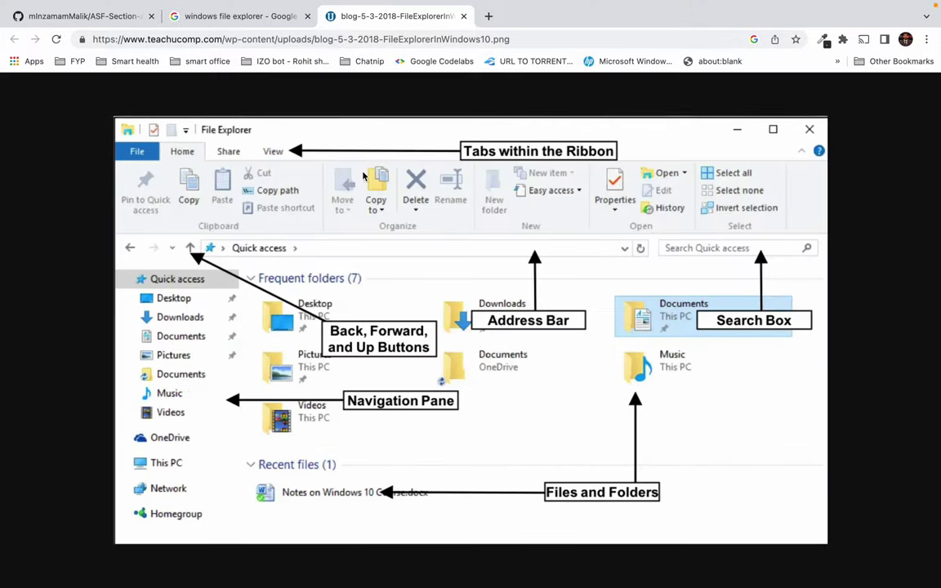
key("ctrl+plus")
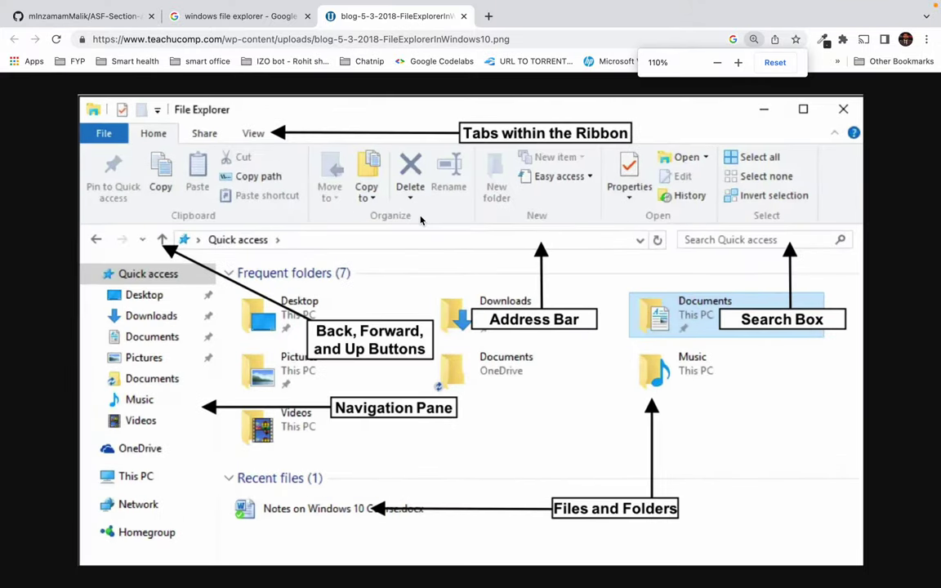
key("ctrl+plus")
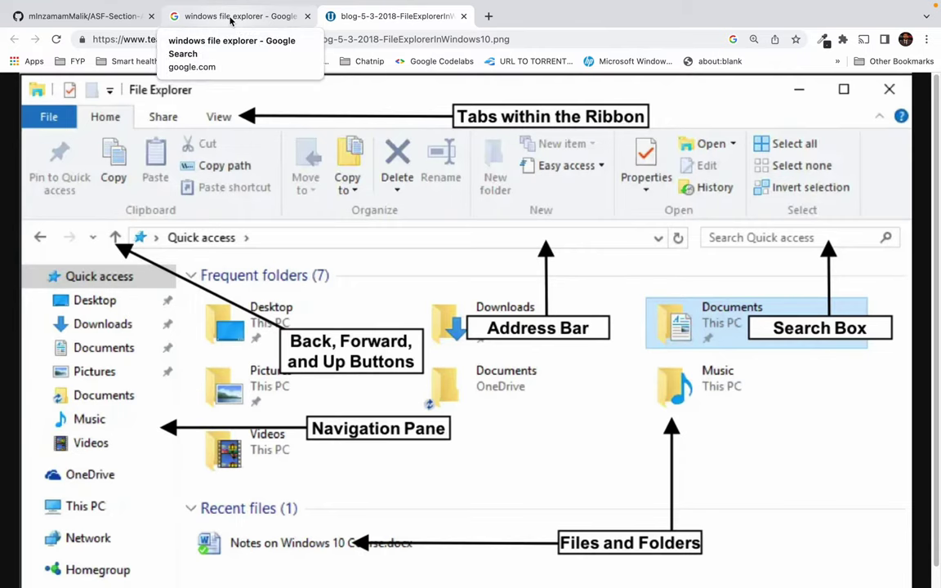
Step: Return to the desktop space and open a terminal in the _CLASS folder selected in Finder
mouse_move(316, 4)
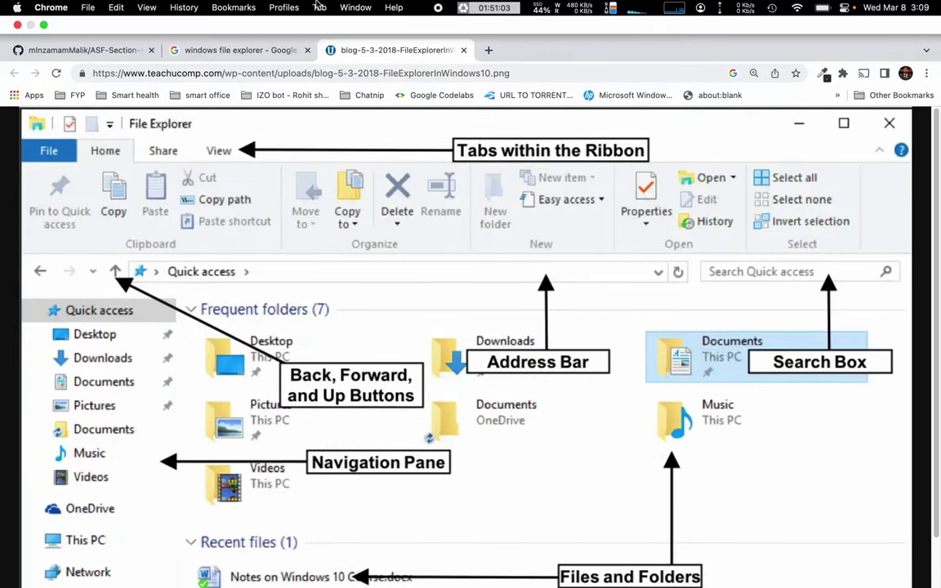
left_click(232, 52)
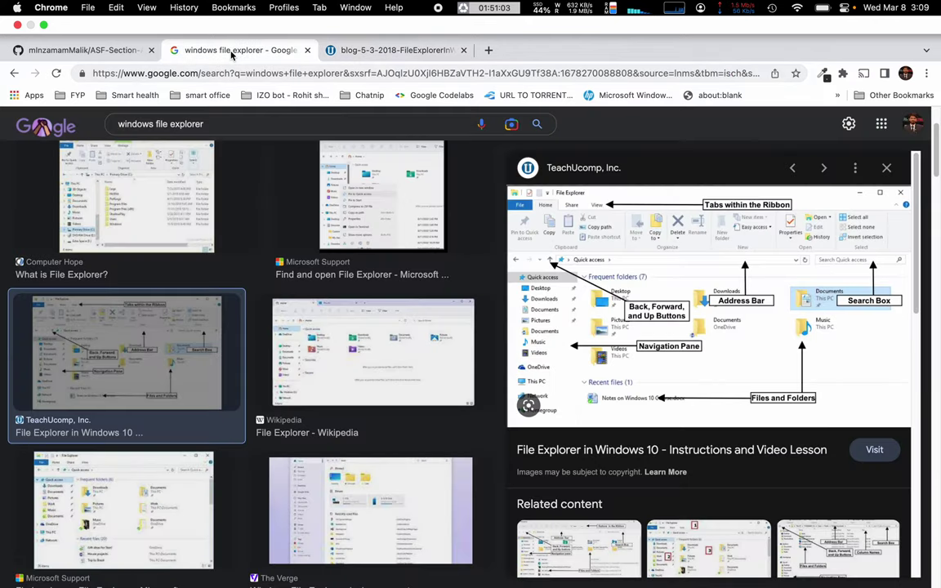
key("ctrl+Left")
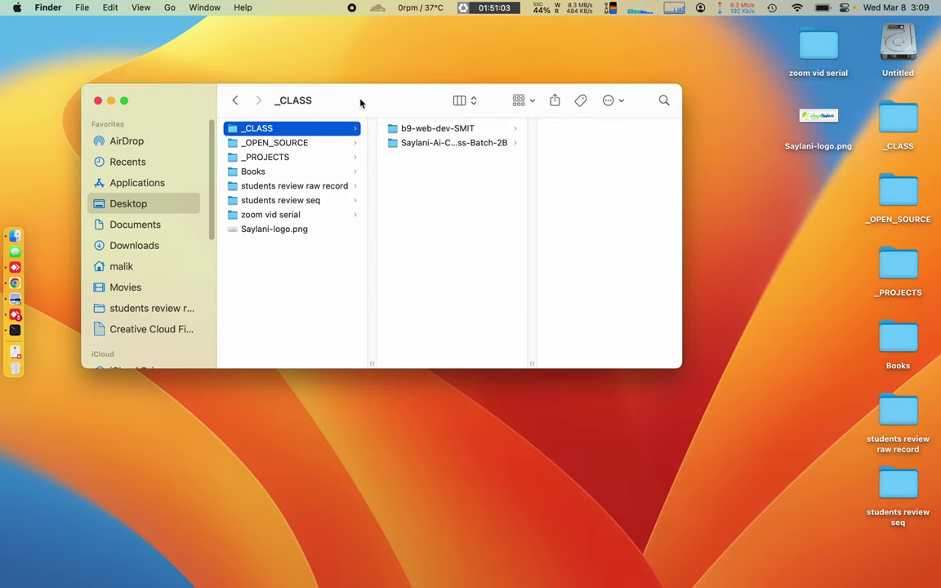
key("ctrl+alt+t")
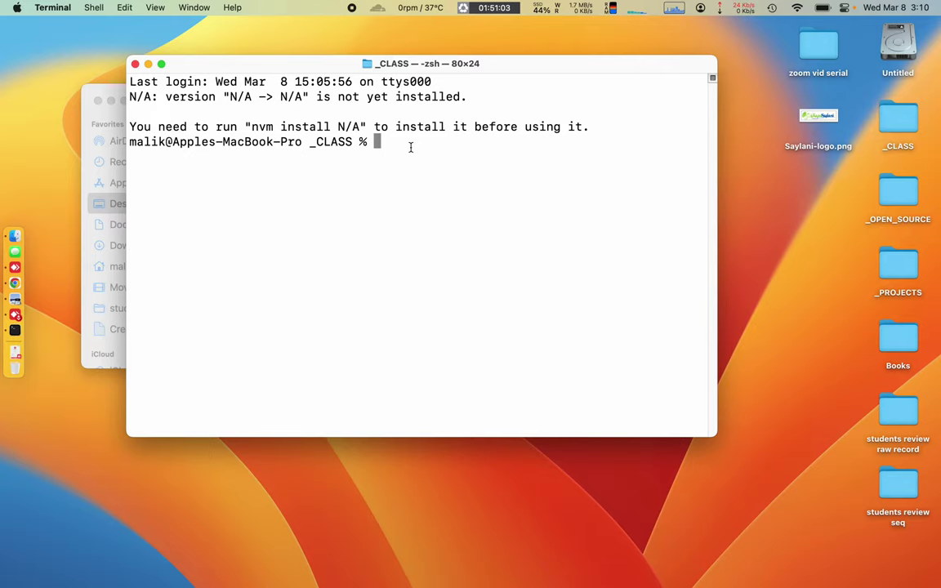
Step: Enter git followed directly by the copied ASF-Section-A clone URL at the _CLASS prompt
type("git")
type("https://github.com/mInzamamMalik/ASF-Section-A.git")
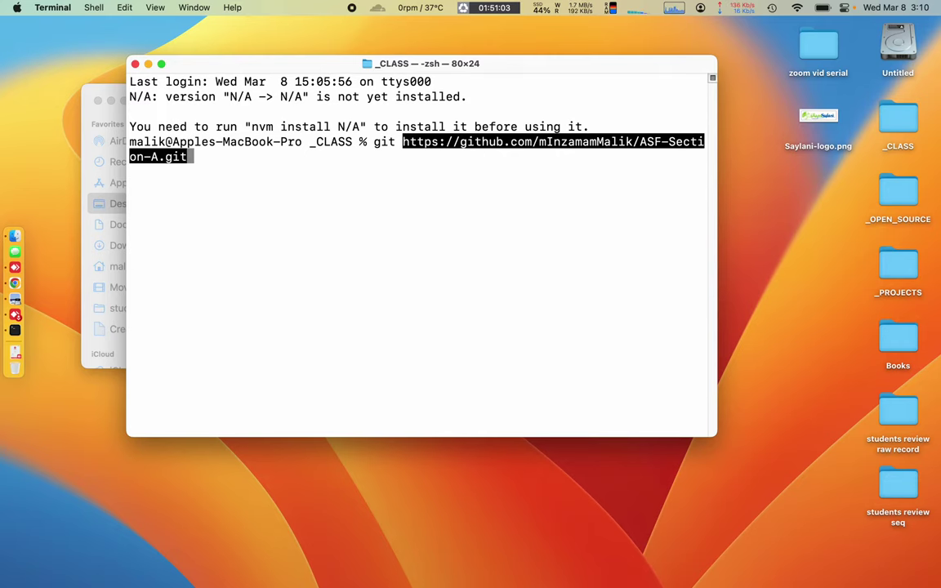
Step: Switch to Chrome, copy the HTTPS clone URL from the ASF-Section-A repository page, and return to the Terminal window
key("super+Tab")
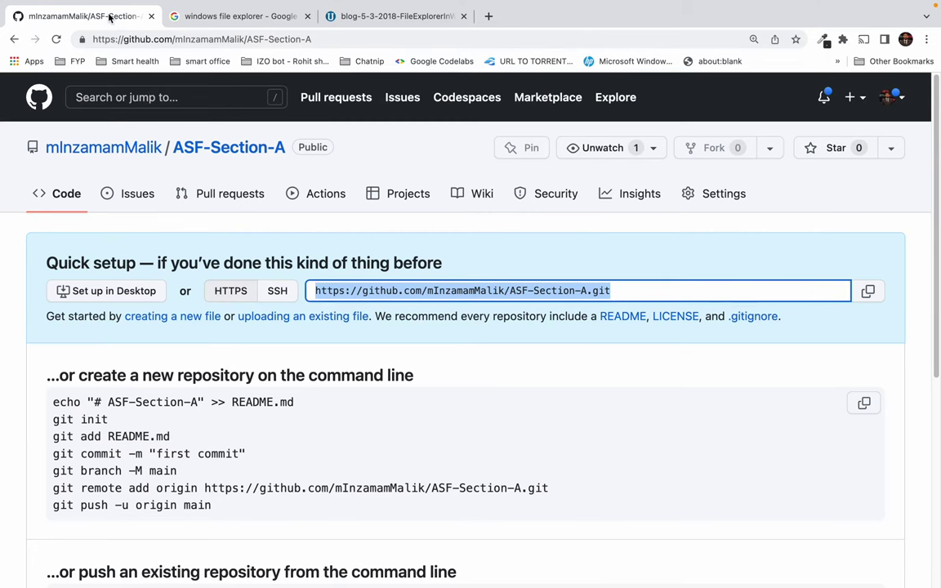
left_click(110, 17)
left_click(337, 292)
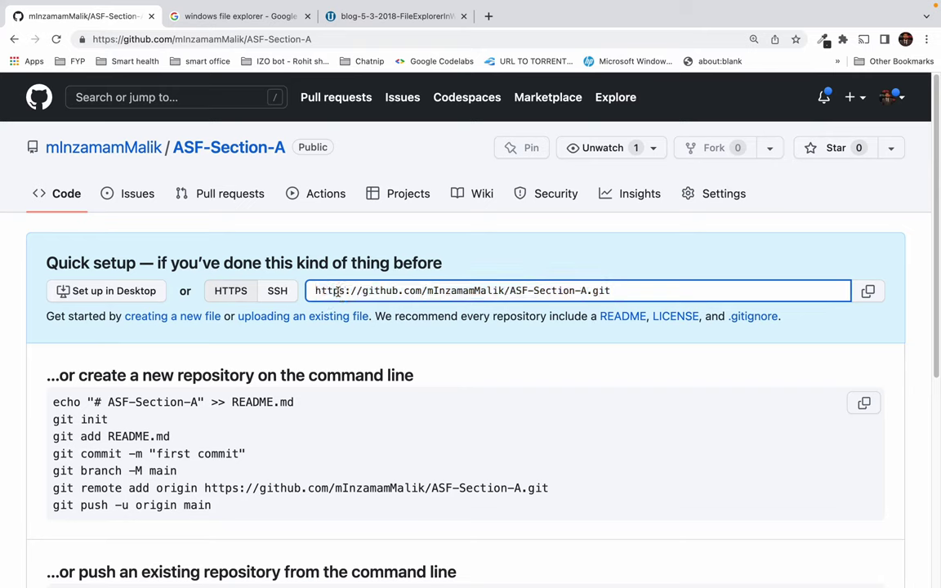
left_click(337, 292)
key("super+c")
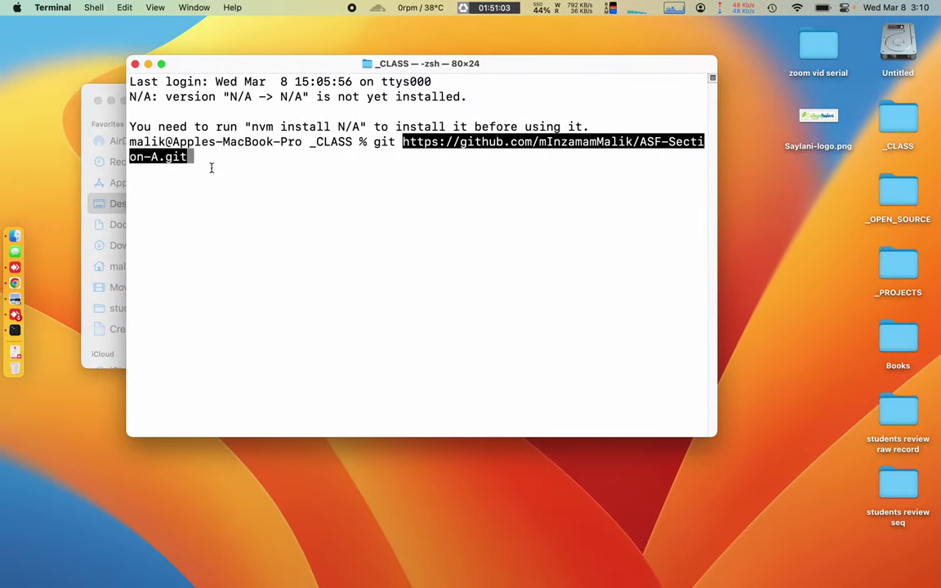
left_click(391, 141)
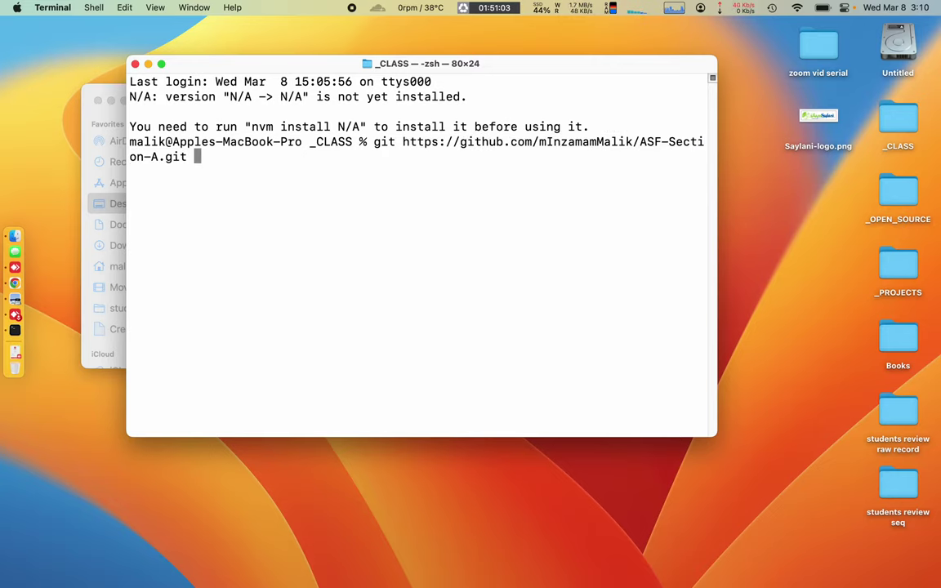
Step: Erase the unexecuted command with the repository URL from the _CLASS prompt
key("BackSpace")
key("BackSpace")
key("BackSpace")
key("BackSpace")
key("BackSpace")
key("BackSpace")
key("BackSpace")
key("BackSpace")
key("BackSpace")
key("BackSpace")
key("BackSpace")
key("BackSpace")
key("BackSpace")
key("BackSpace")
key("BackSpace")
key("BackSpace")
key("BackSpace")
key("BackSpace")
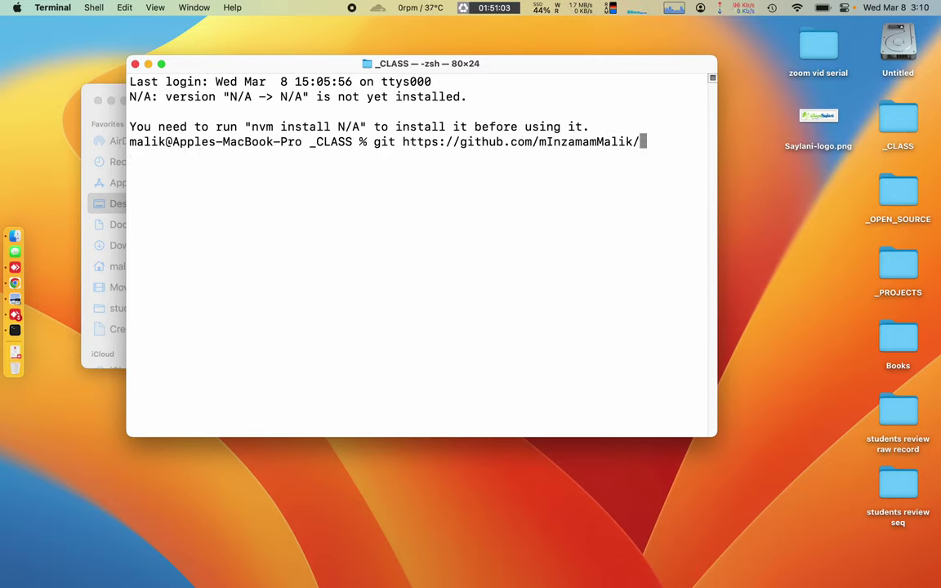
key("BackSpace")
key("BackSpace")
key("BackSpace")
key("BackSpace")
key("BackSpace")
key("BackSpace")
key("BackSpace")
key("BackSpace")
key("BackSpace")
key("BackSpace")
key("BackSpace")
key("BackSpace")
key("BackSpace")
key("BackSpace")
key("BackSpace")
key("BackSpace")
key("BackSpace")
key("BackSpace")
key("BackSpace")
key("BackSpace")
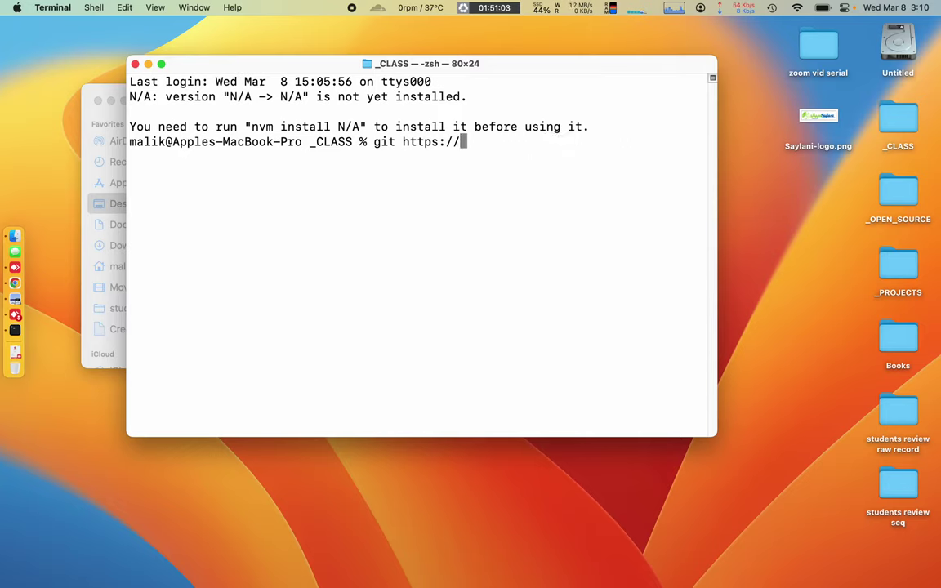
key("BackSpace")
key("BackSpace")
key("BackSpace")
key("BackSpace")
key("BackSpace")
key("BackSpace")
key("BackSpace")
key("BackSpace")
key("BackSpace")
key("BackSpace")
key("BackSpace")
key("BackSpace")
Step: Clone the ASF-Section-A repository into the _CLASS folder by running git clone with its copied HTTPS URL
type("git ")
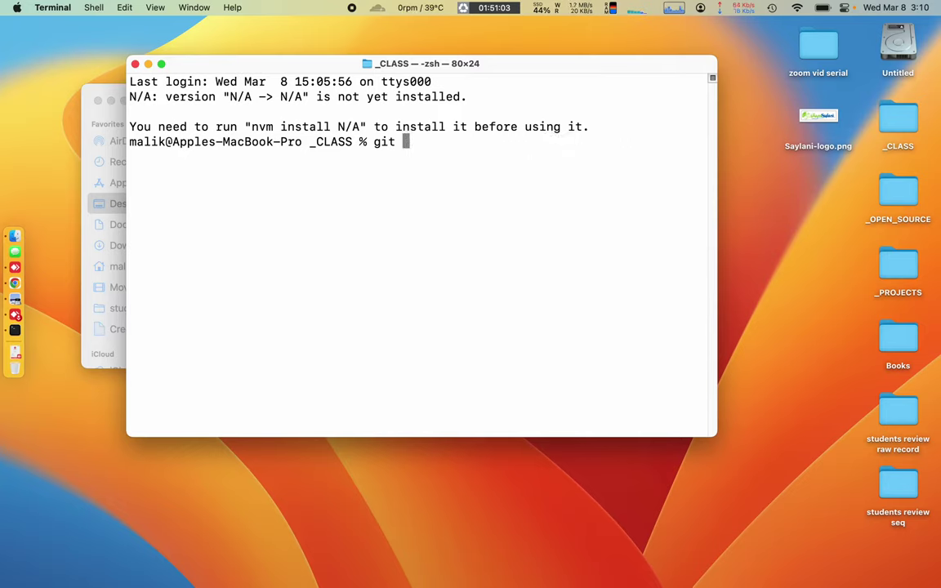
type("clone")
key("super+v")
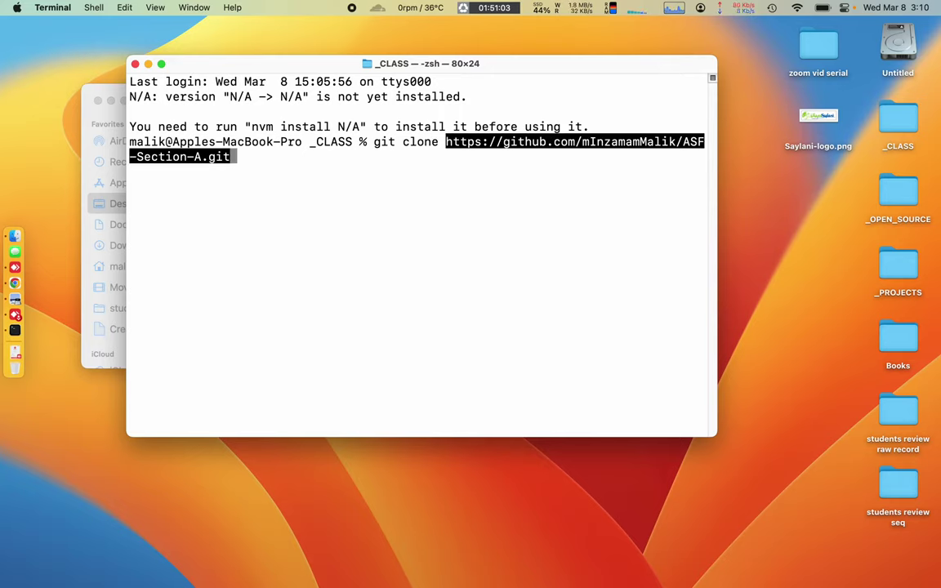
key("Return")
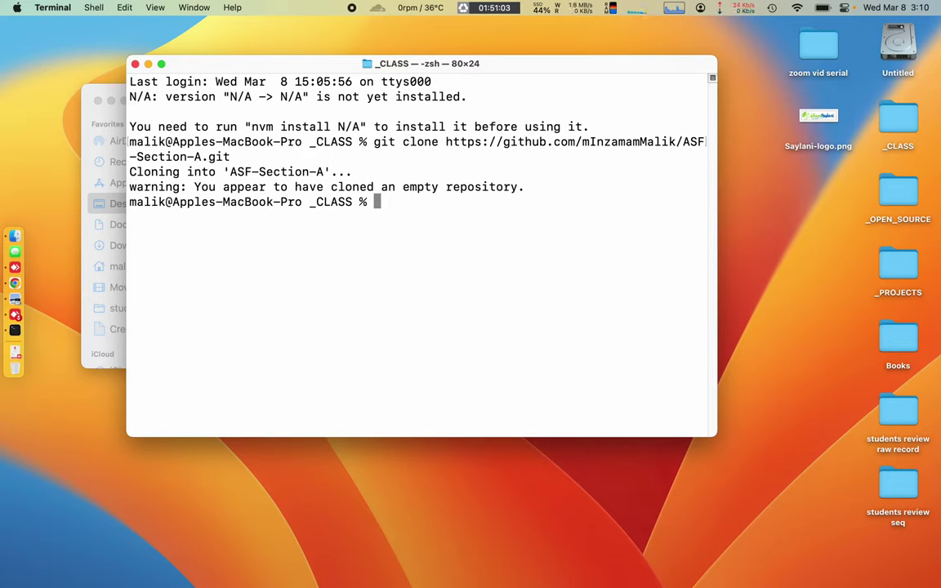
Step: Examine the git clone command and its output, including the target folder line and the warning line
left_click_drag(126, 172, 325, 172)
left_click(325, 173)
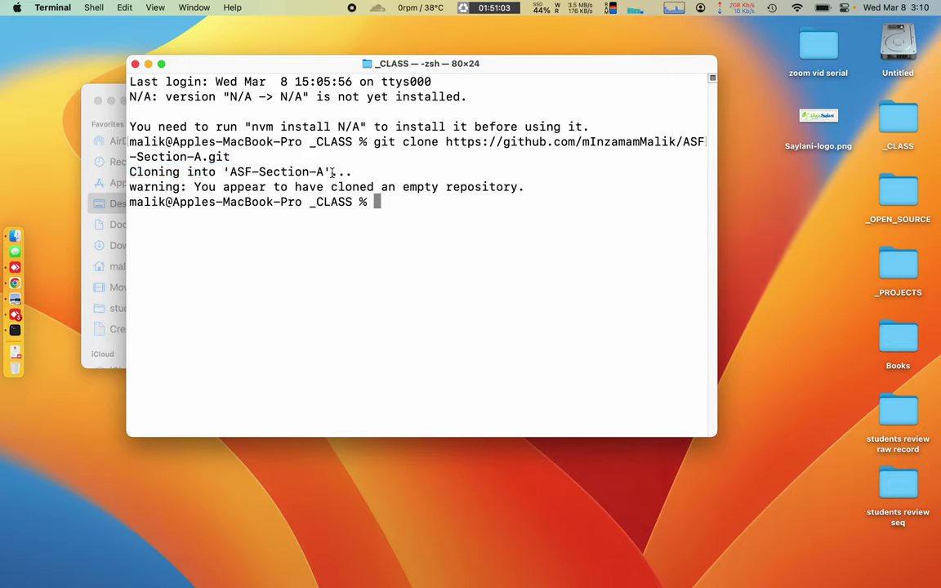
left_click(196, 187)
left_click_drag(196, 187, 500, 187)
double_click(506, 187)
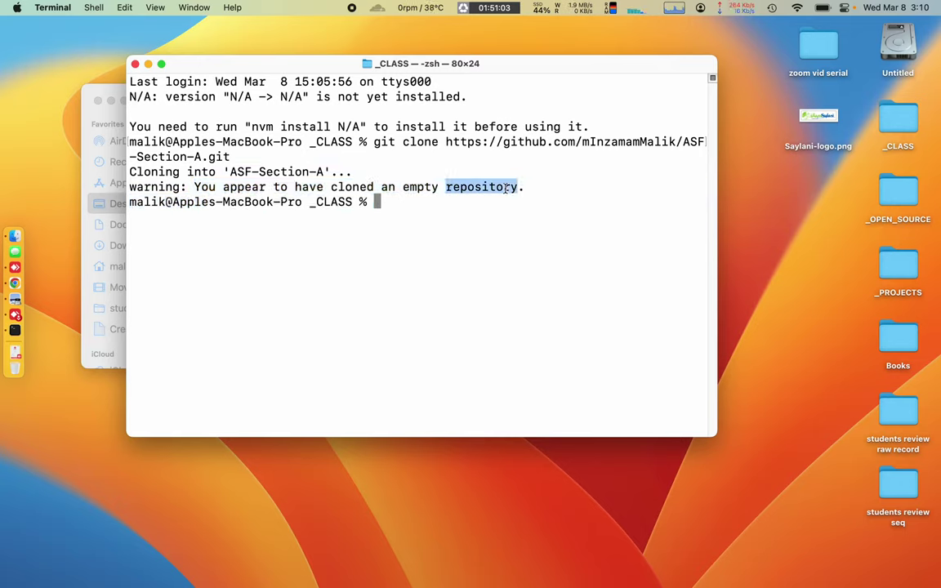
left_click(507, 187)
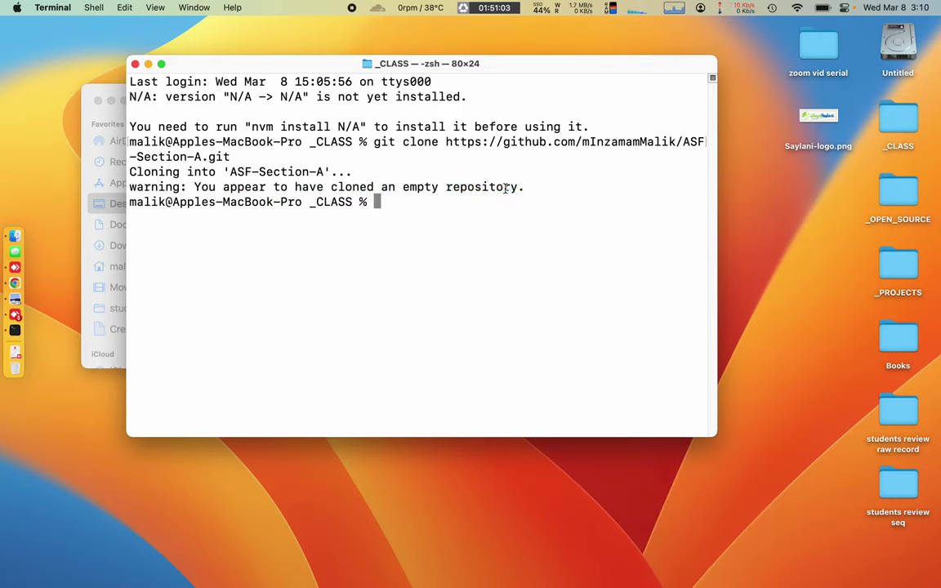
triple_click(506, 187)
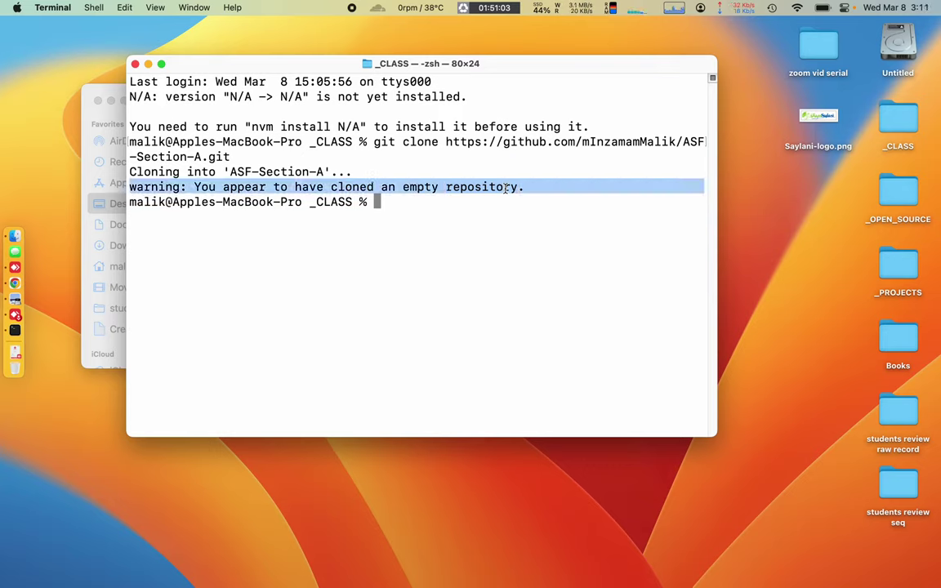
triple_click(355, 187)
left_click(322, 167)
left_click(395, 142)
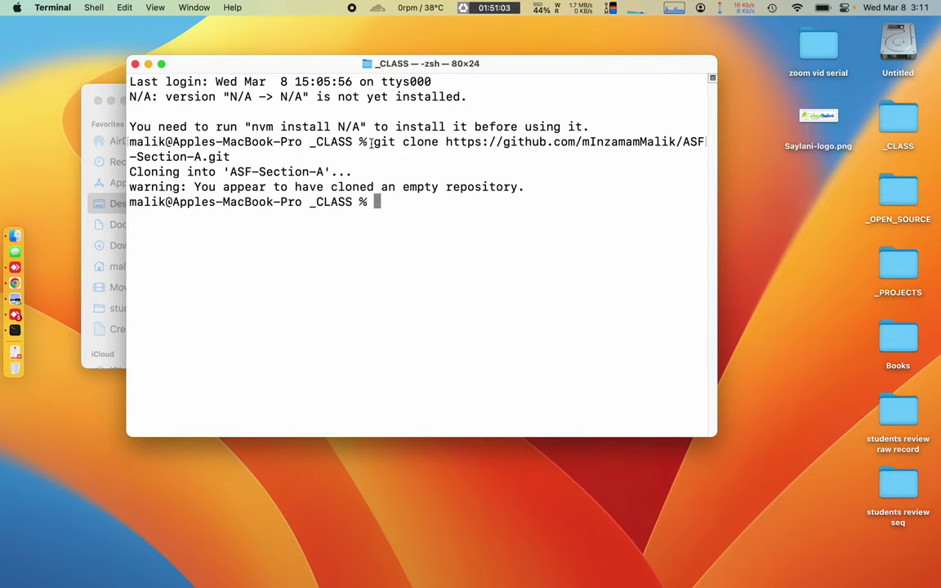
left_click_drag(372, 141, 418, 178)
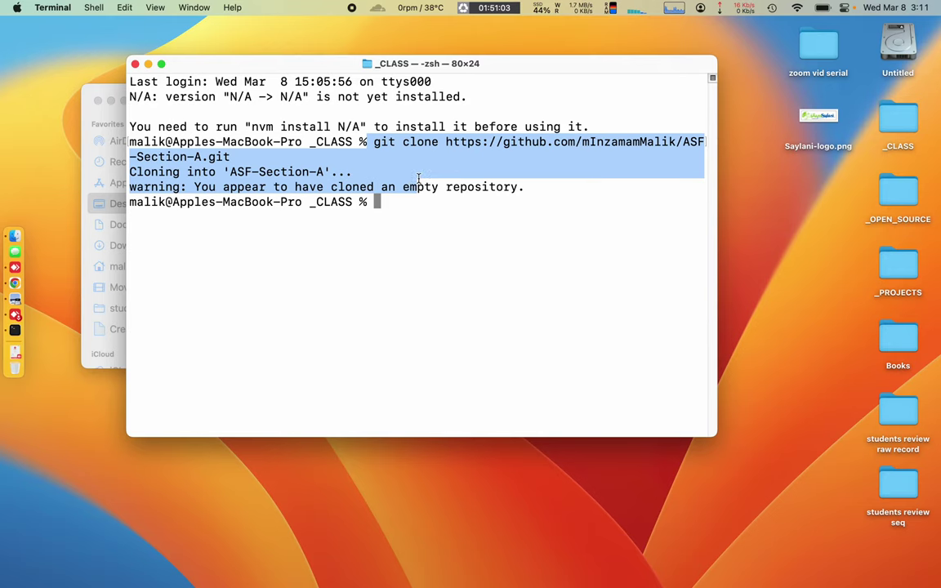
left_click(418, 179)
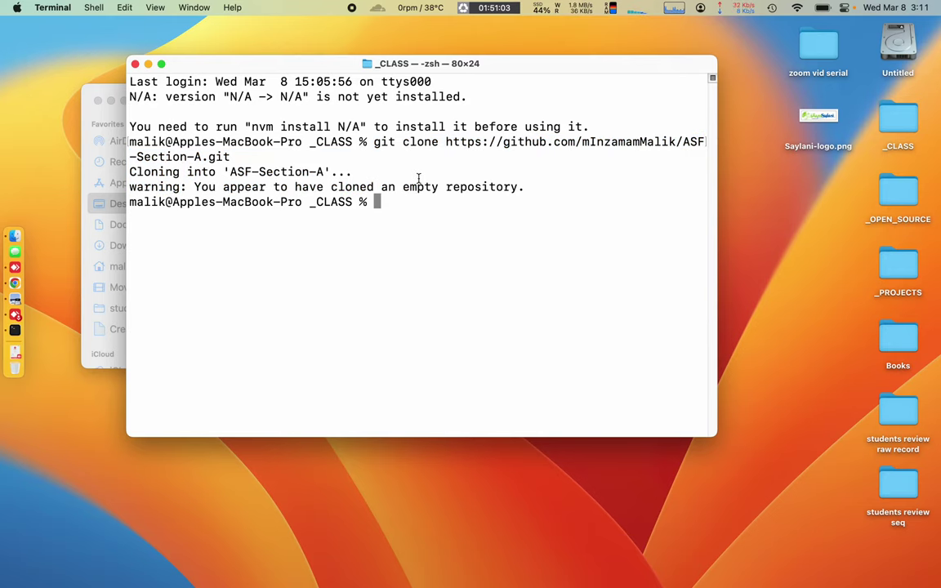
Step: Switch to Chrome, search Google for "git" in a new tab and open the Git SCM website
key("ctrl+Right")
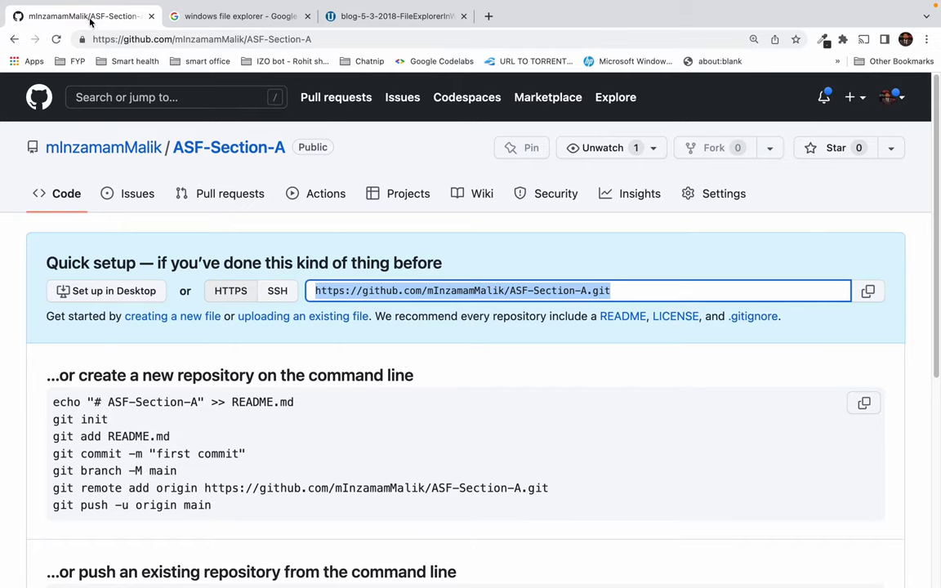
left_click(488, 16)
left_click(439, 41)
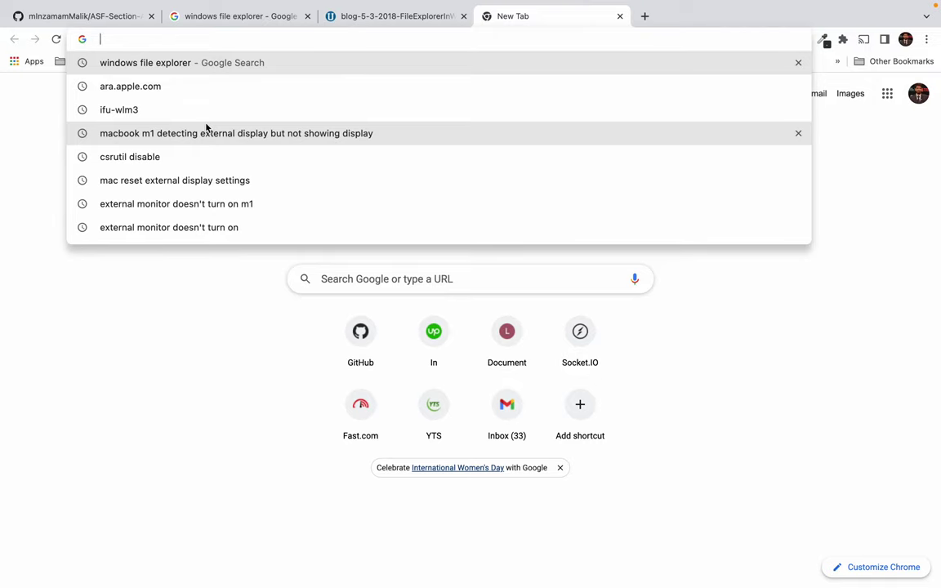
type("git")
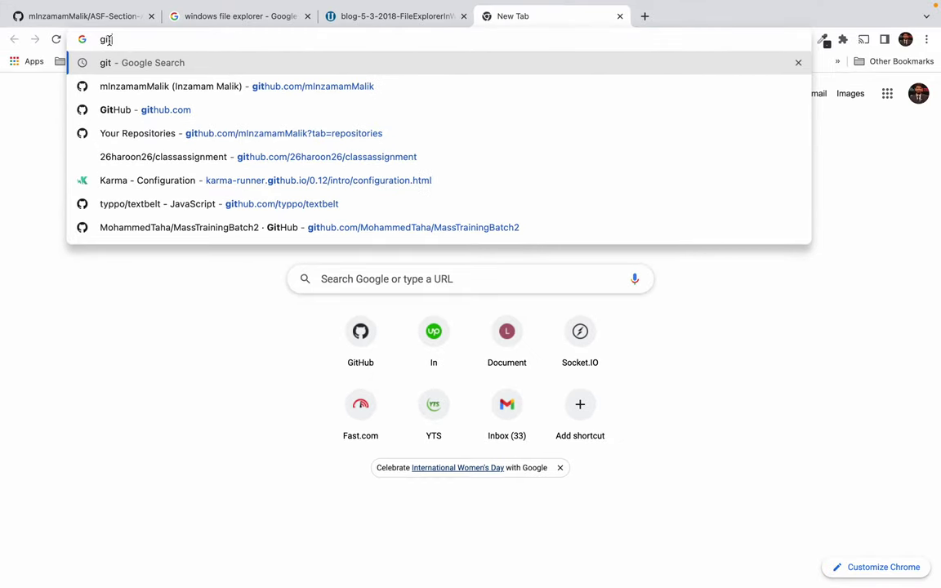
key("Return")
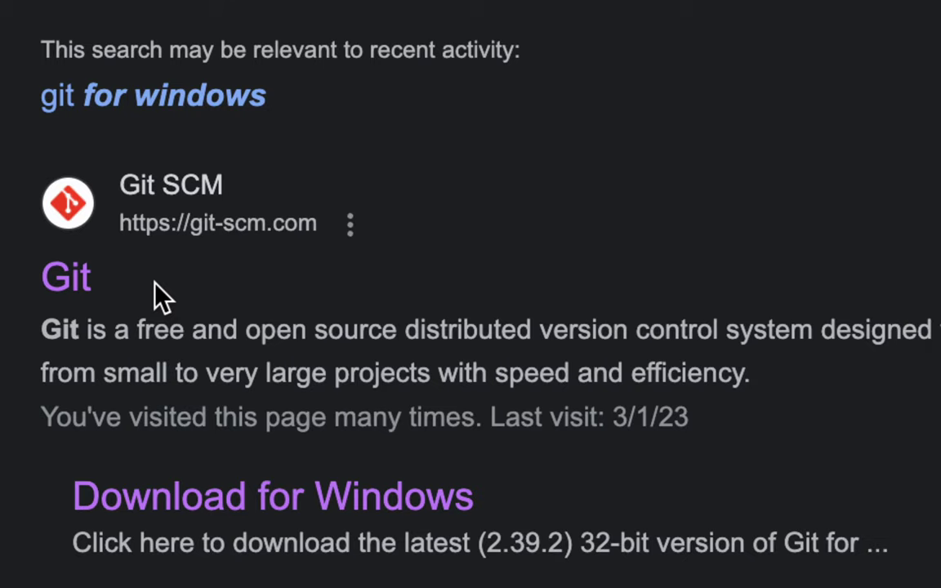
left_click(135, 188)
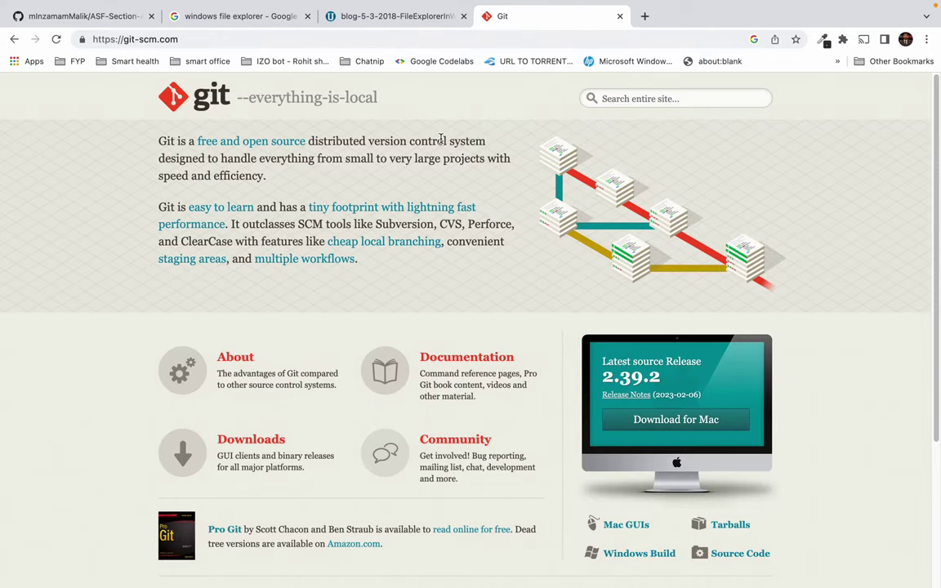
Step: Examine the opening description paragraph about Git on the git-scm.com home page by highlighting its text
double_click(424, 142)
triple_click(423, 141)
left_click(424, 141)
triple_click(424, 141)
left_click(424, 141)
triple_click(422, 141)
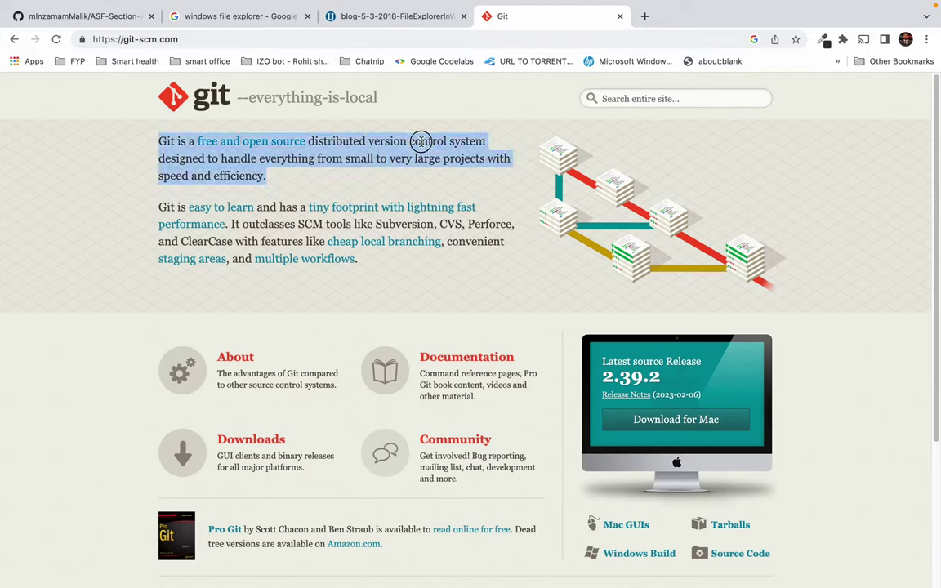